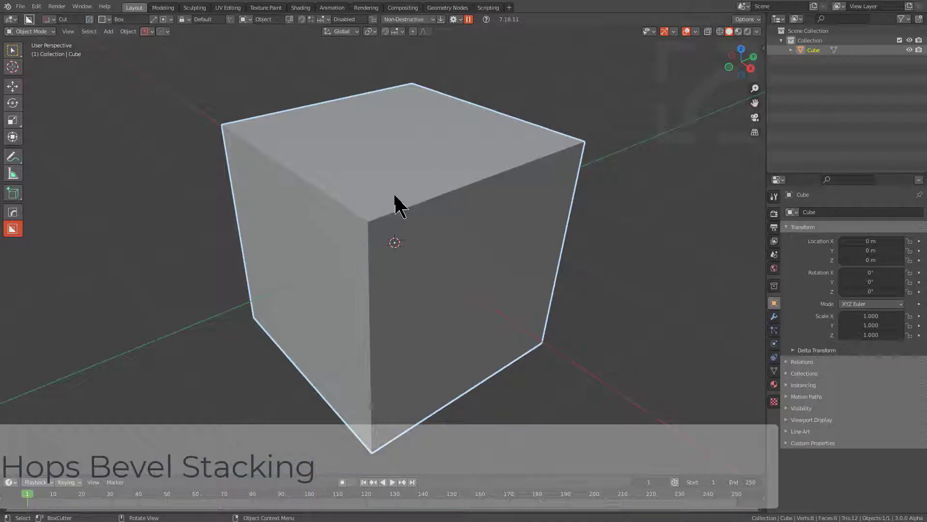
# Round the cube's front vertical edge with a 10-segment bevel of width 0.4465 and profile 0.50.
pyautogui.moveTo(396, 209); pyautogui.dragTo(399, 233, button='middle')
pyautogui.press('Tab')
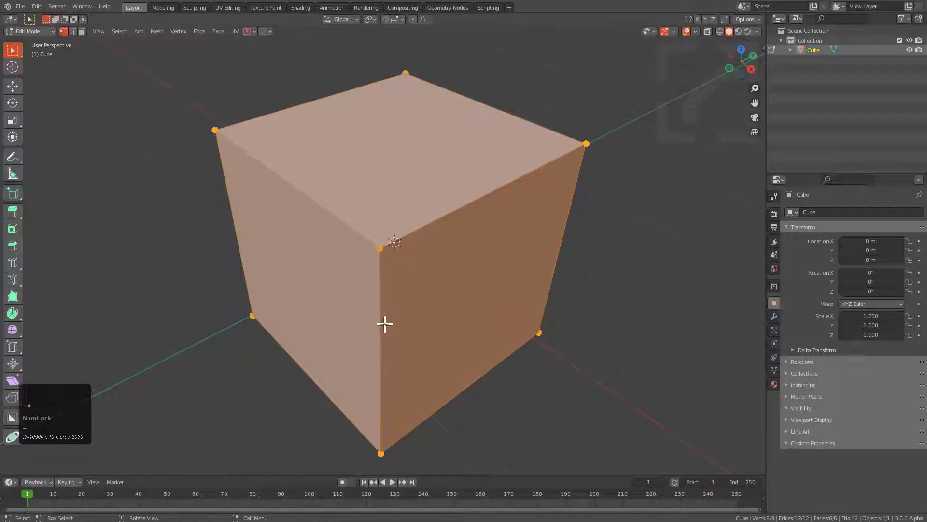
pyautogui.click(385, 324)
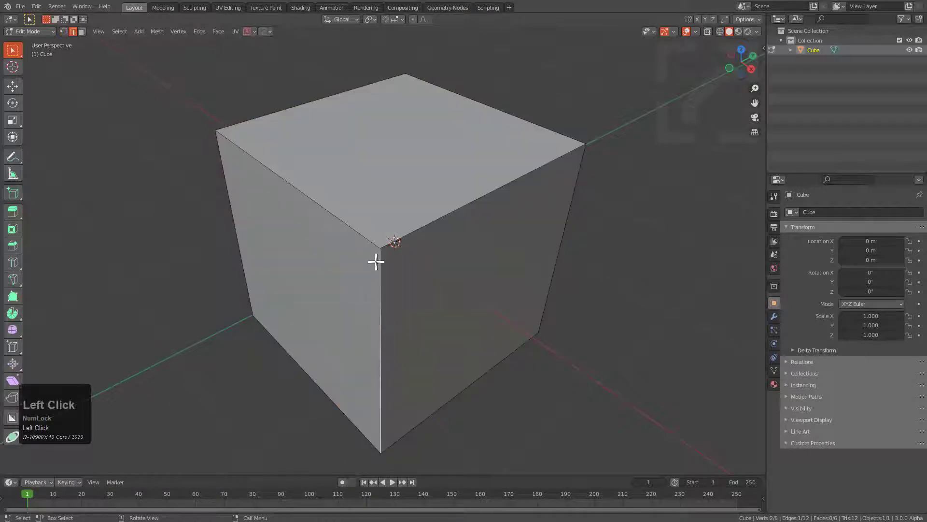
pyautogui.press('q')
pyautogui.click(458, 182)
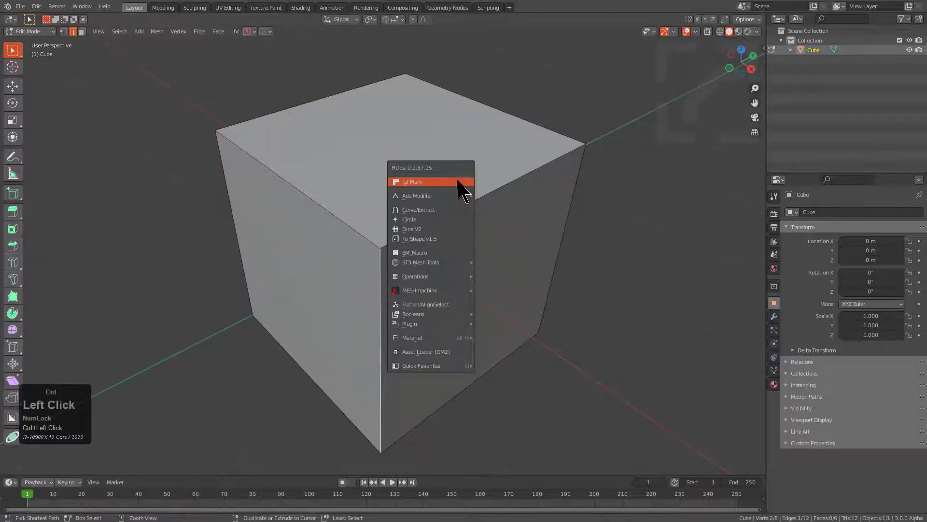
pyautogui.scroll(5, 375, 207)
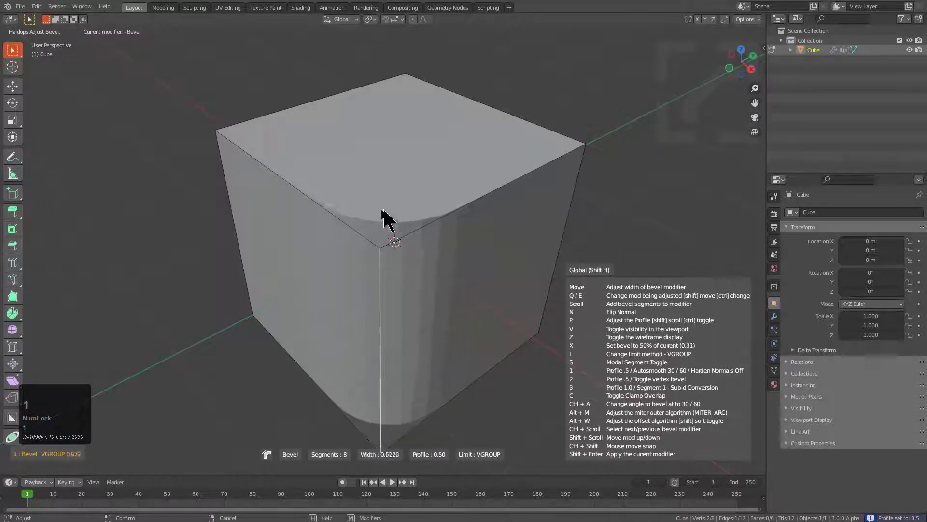
pyautogui.press('1')
pyautogui.press('3')
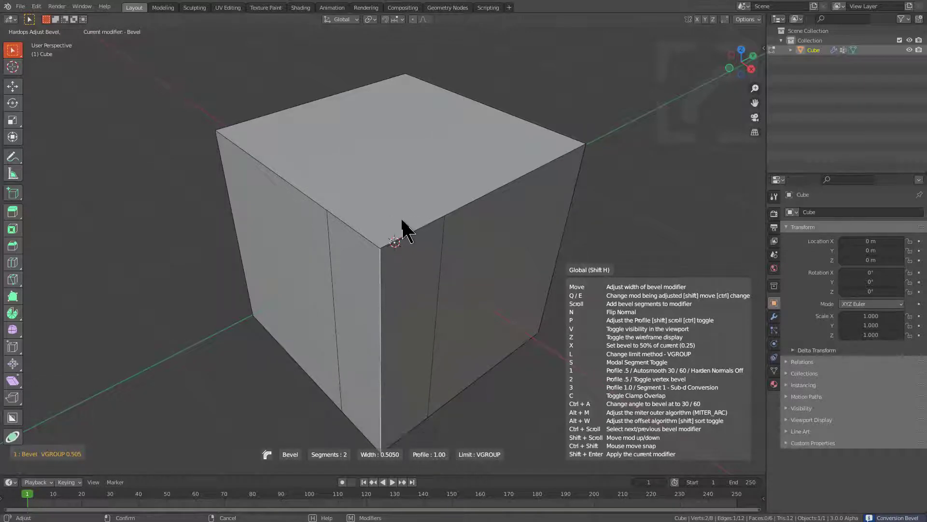
pyautogui.scroll(7, 401, 221)
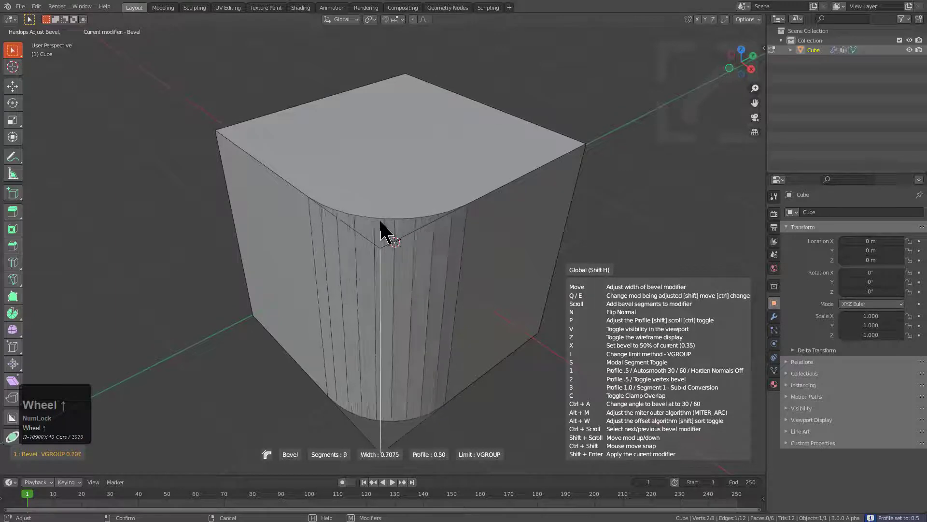
pyautogui.scroll(1, 381, 223)
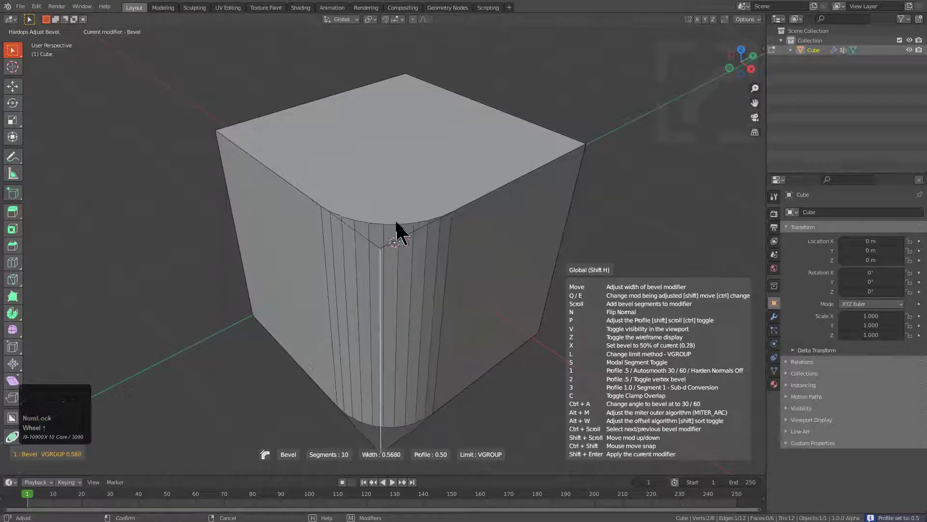
pyautogui.press('z')
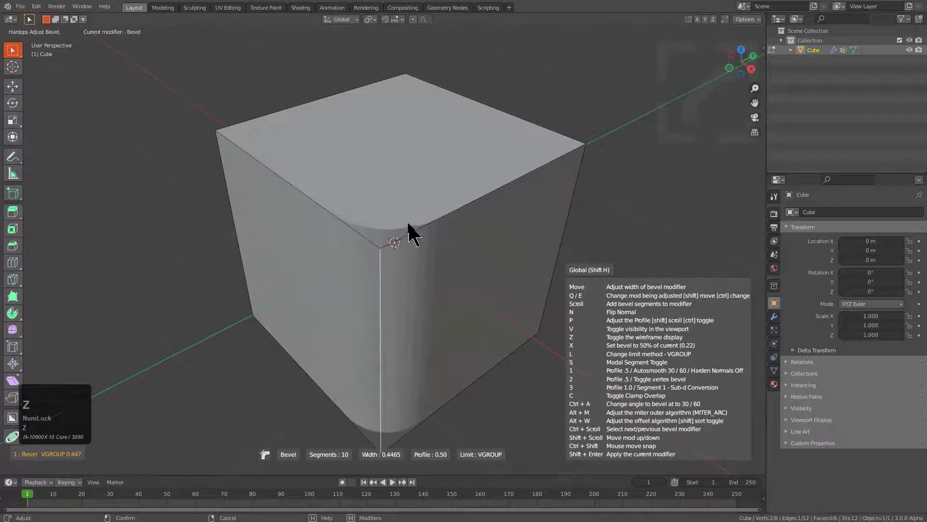
# Confirm the rounded bevel, select both front top edges, and cancel a first bevel attempt.
pyautogui.click(389, 226)
pyautogui.press('Tab')
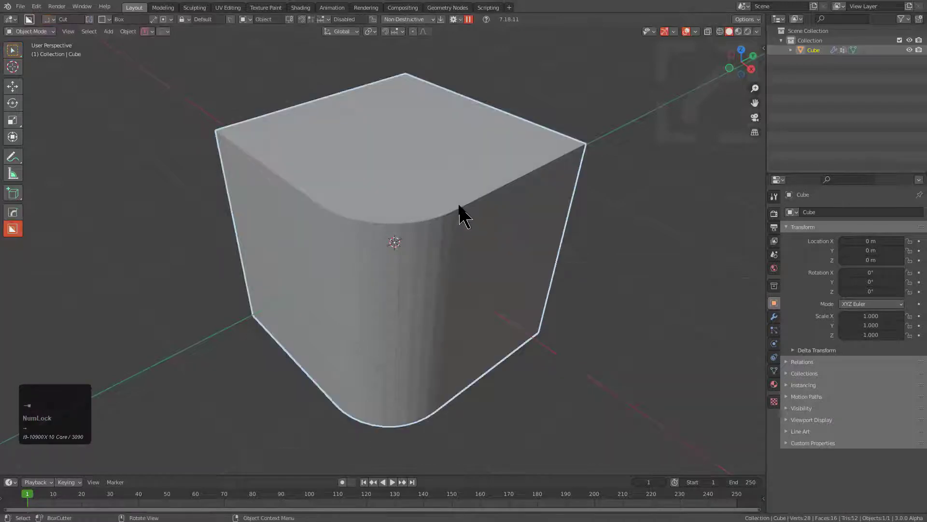
pyautogui.press('Tab')
pyautogui.click(441, 205)
pyautogui.keyDown('shift'); pyautogui.click(320, 195); pyautogui.keyUp('shift')
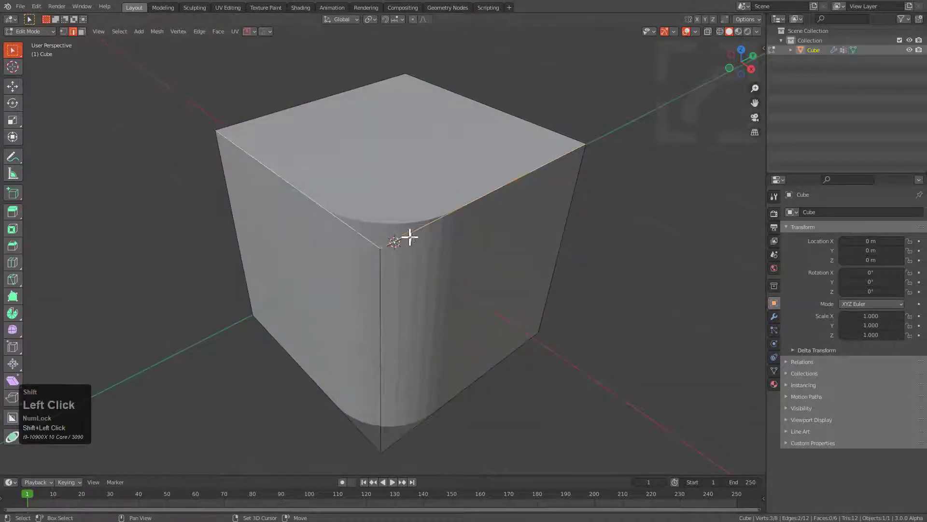
pyautogui.press('q')
pyautogui.click(519, 242)
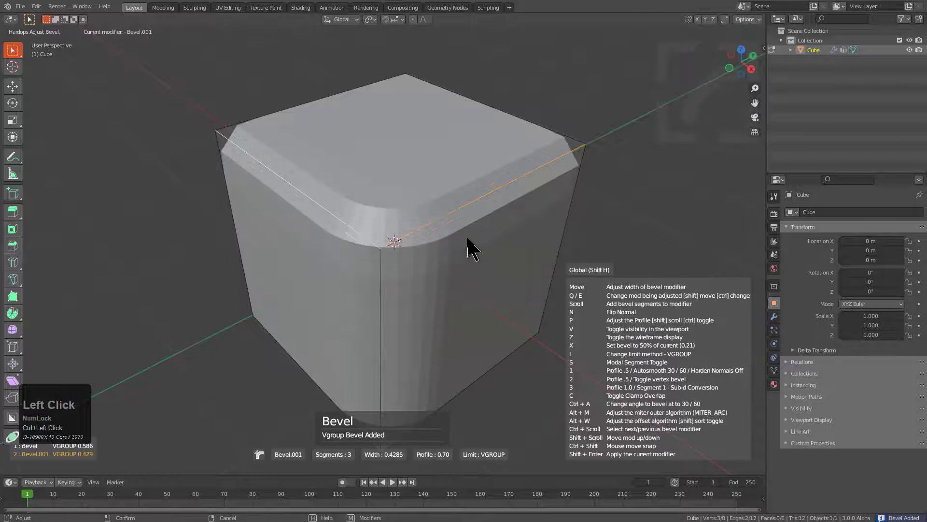
pyautogui.rightClick(467, 240)
# Chamfer the two top edges with a 1-segment bevel modifier, width 0.4825, profile 0.50.
pyautogui.press('q')
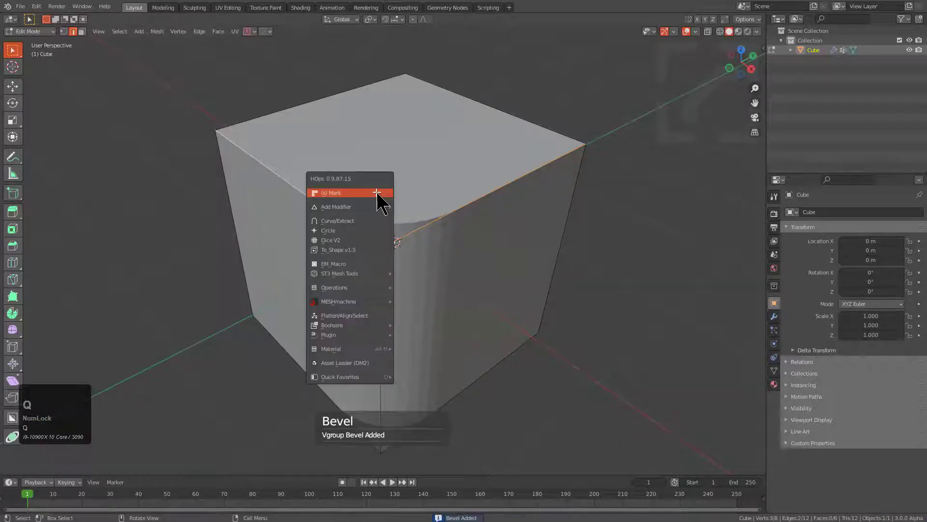
pyautogui.moveTo(372, 206)
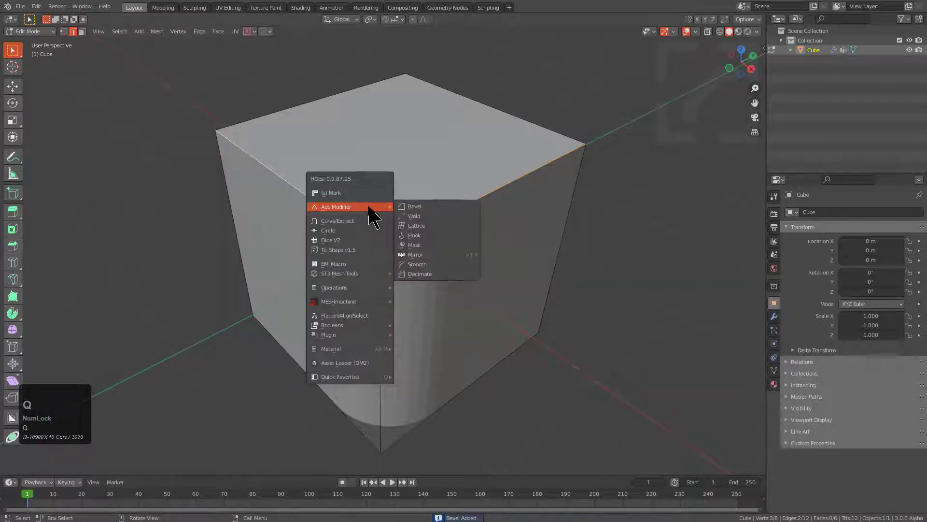
pyautogui.click(435, 207)
pyautogui.scroll(4, 371, 213)
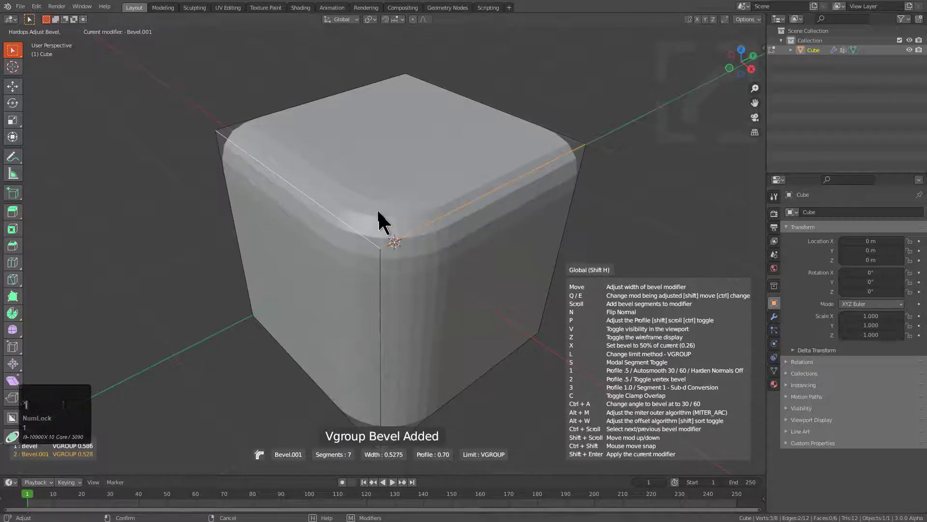
pyautogui.press('1')
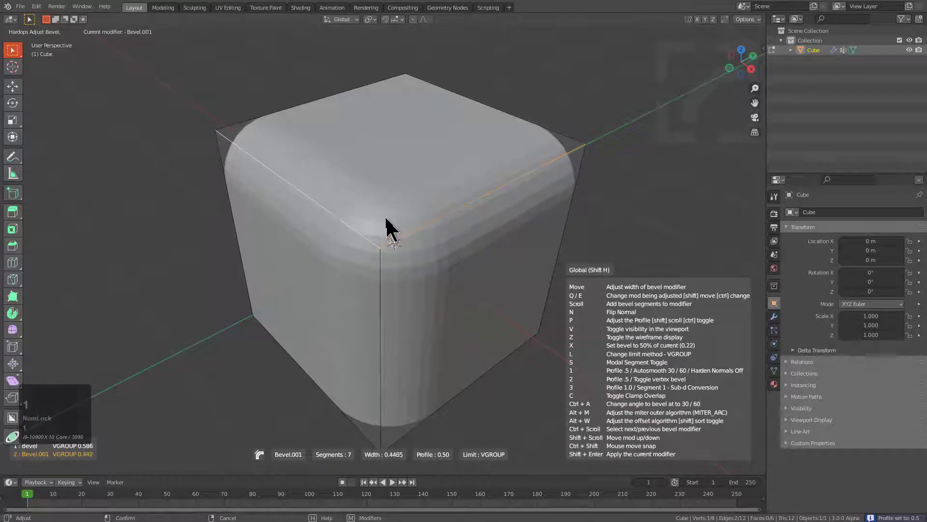
pyautogui.scroll(-5, 384, 217)
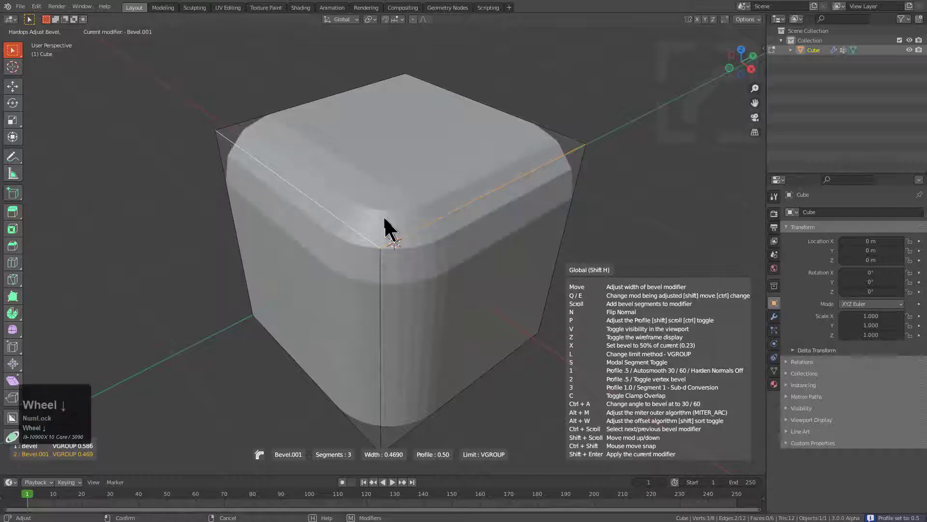
pyautogui.scroll(-1, 384, 217)
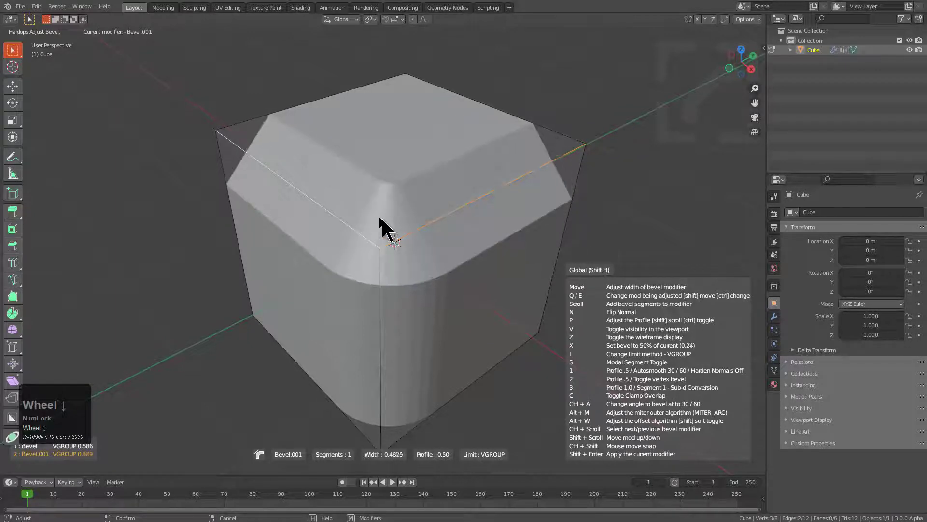
pyautogui.click(403, 218)
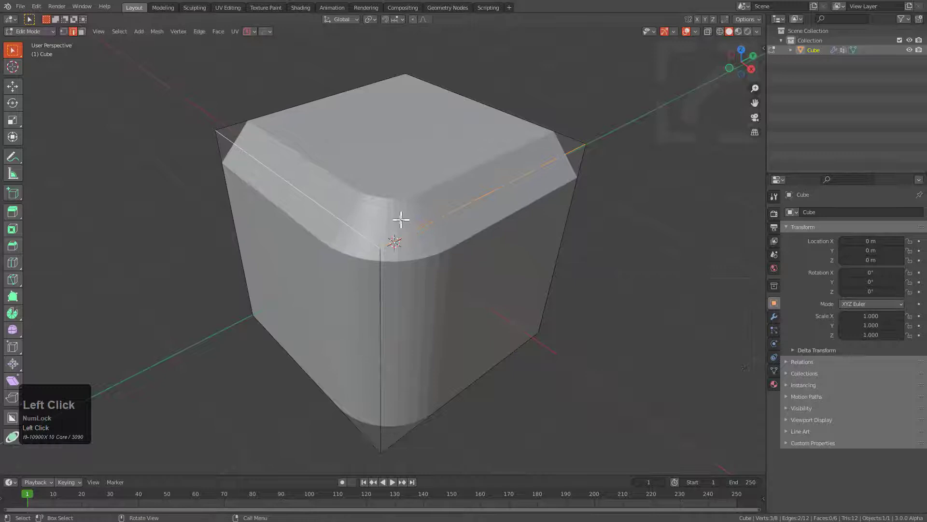
pyautogui.middleClick(450, 244)
# Add a 30° angle bevel: 3 segments, width 0.0640, profile 0.50, autosmooth 60.
pyautogui.moveTo(450, 244); pyautogui.dragTo(428, 210, button='middle')
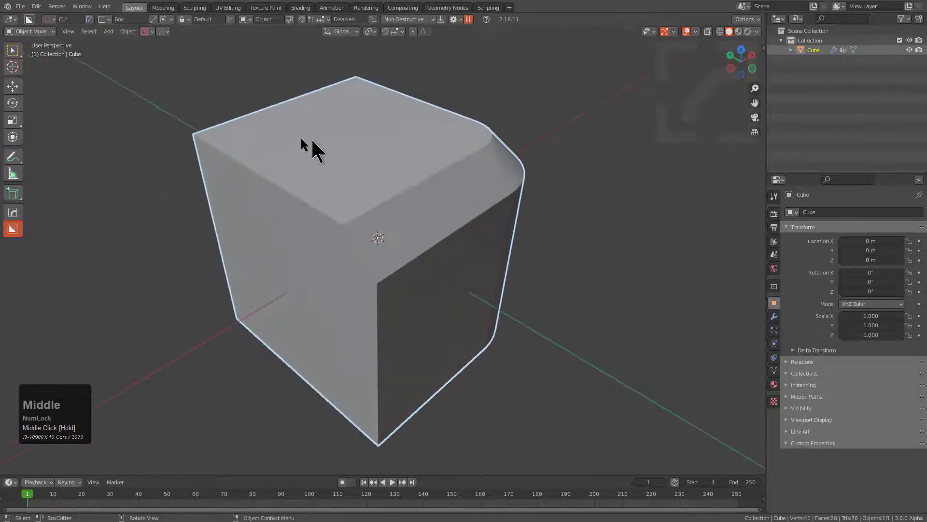
pyautogui.moveTo(312, 141); pyautogui.dragTo(325, 201, button='middle')
pyautogui.press('q')
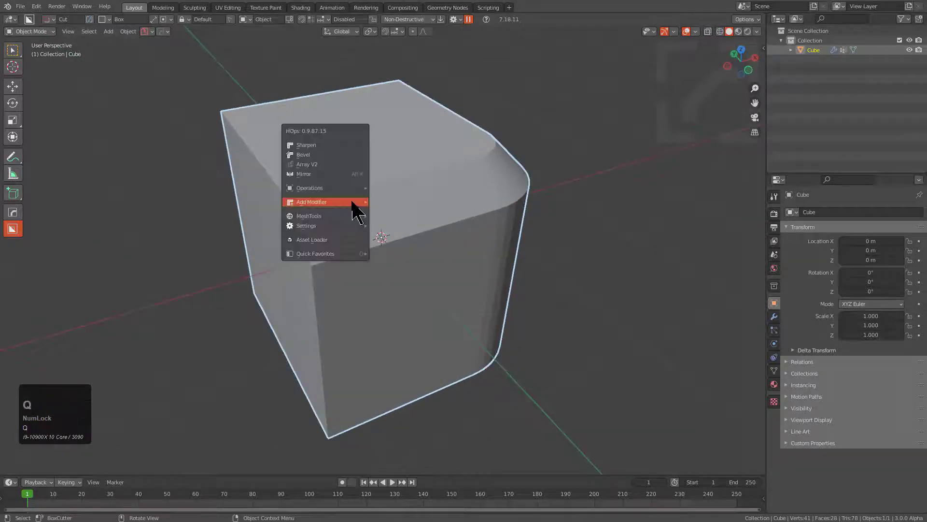
pyautogui.click(337, 155)
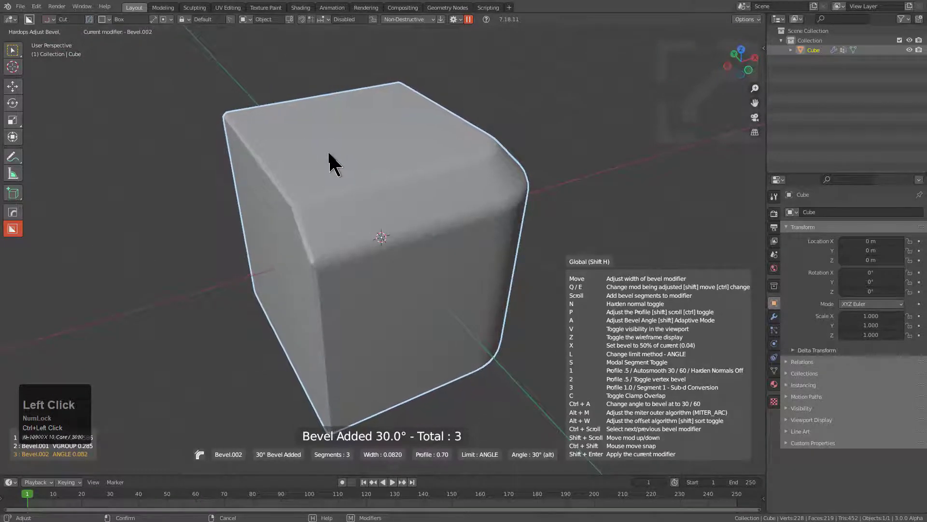
pyautogui.press('1')
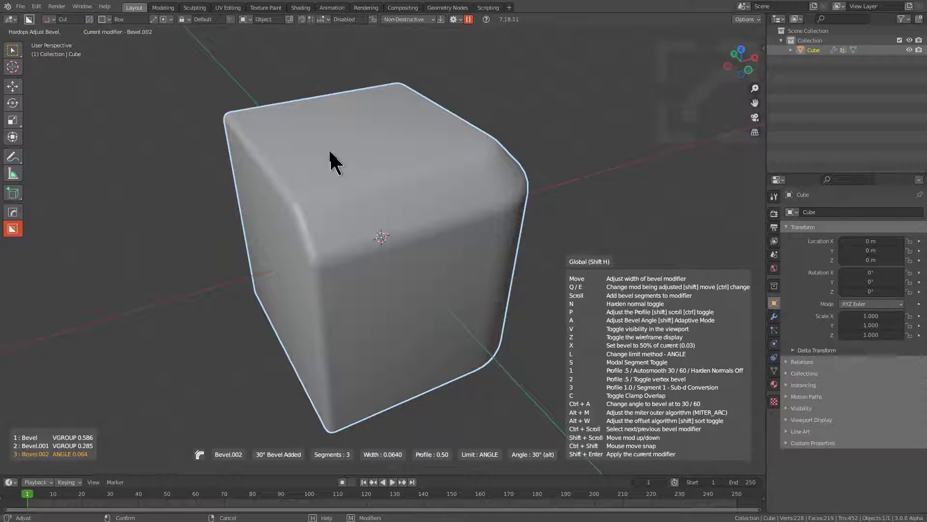
# Confirm the angle bevel and sharpen the cube, adding a Weighted Normal modifier with Keep Sharp.
pyautogui.click(330, 153)
pyautogui.moveTo(519, 182); pyautogui.dragTo(399, 201, button='middle')
pyautogui.press('q')
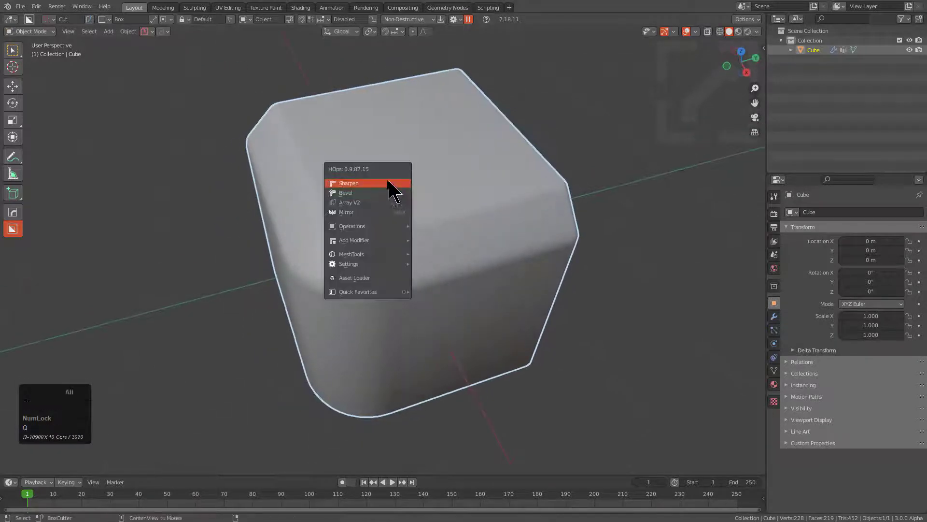
pyautogui.click(393, 189)
pyautogui.press('q')
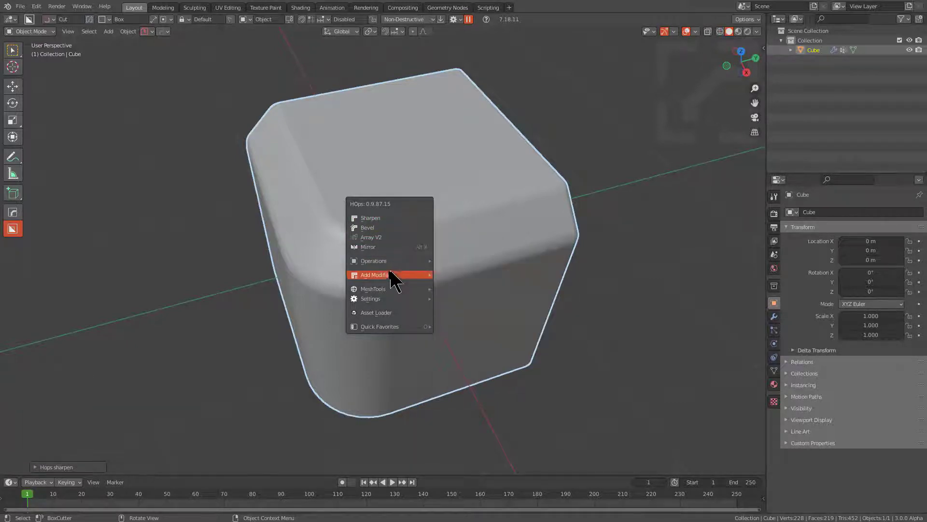
pyautogui.moveTo(387, 274)
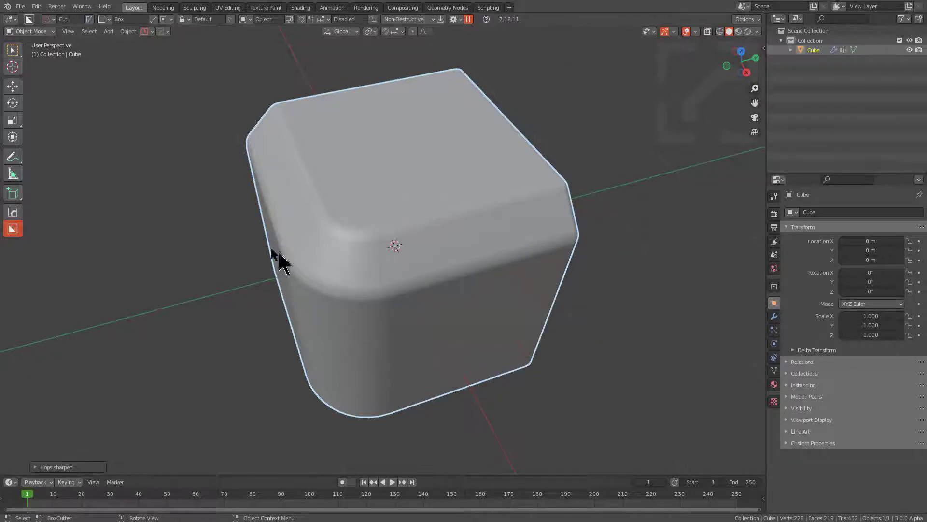
pyautogui.moveTo(304, 282); pyautogui.dragTo(370, 235, button='middle')
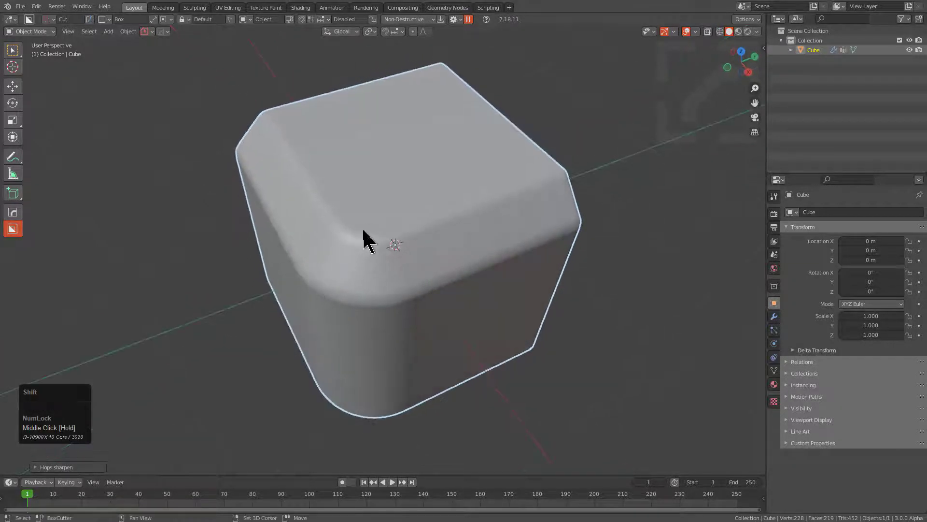
# Add a new cube, flatten it along Z and lower it onto the main cube's top.
pyautogui.rightClick(363, 232)
pyautogui.hotkey('shift', 'a')
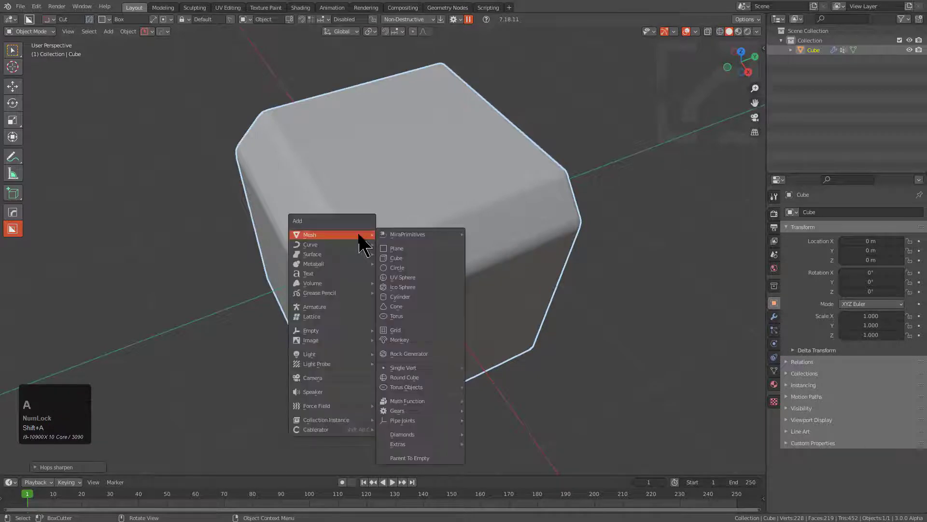
pyautogui.click(405, 257)
pyautogui.press('s')
pyautogui.press('z')
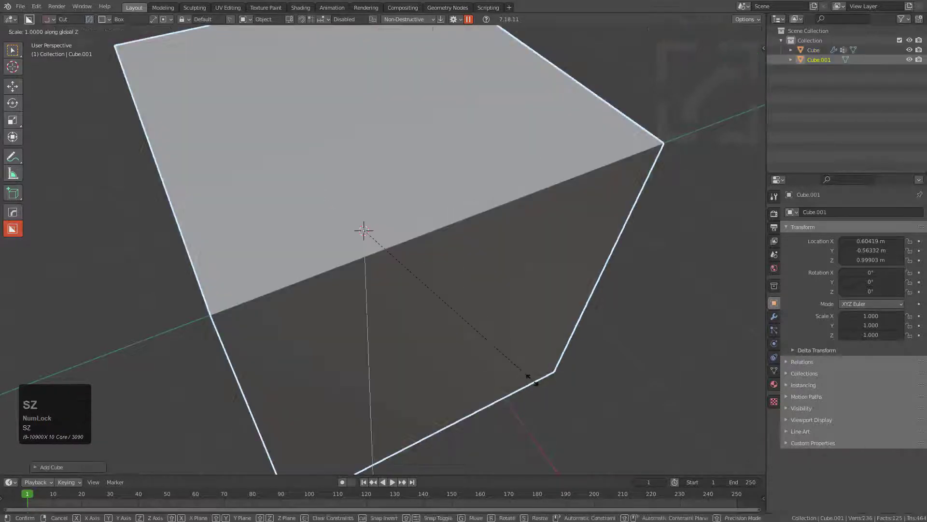
pyautogui.click(420, 304)
pyautogui.moveTo(528, 304); pyautogui.dragTo(451, 269, button='middle')
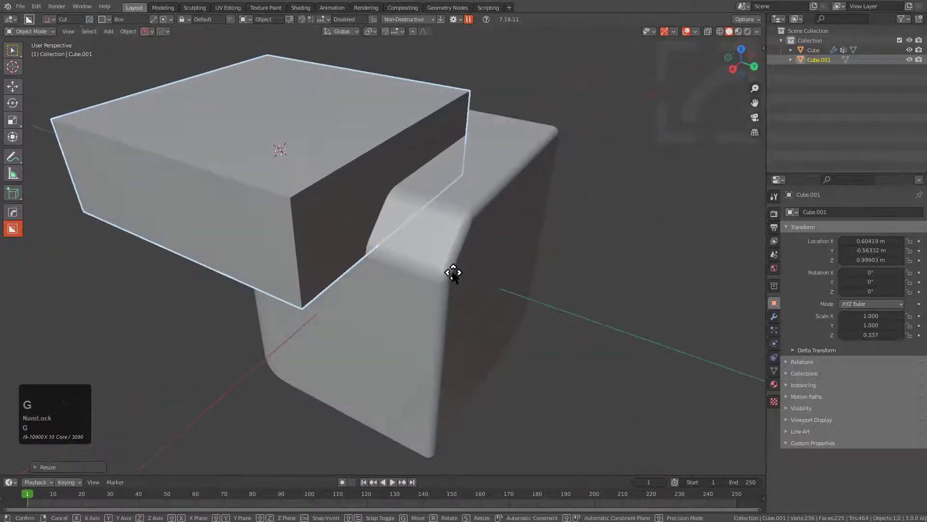
pyautogui.press('g')
pyautogui.press('z')
pyautogui.click(448, 303)
# Rescale the flat box to Z 0.471 and set its final height.
pyautogui.press('s')
pyautogui.press('z')
pyautogui.click(493, 269)
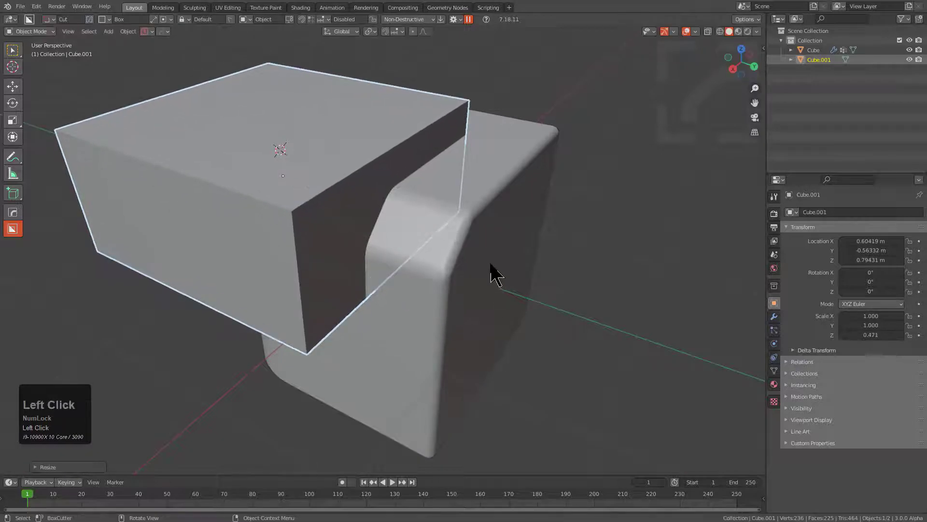
pyautogui.press('g')
pyautogui.press('z')
pyautogui.click(490, 274)
# Subtract the flat box from the rounded cube with an exact Difference boolean.
pyautogui.keyDown('shift'); pyautogui.click(501, 169); pyautogui.keyUp('shift')
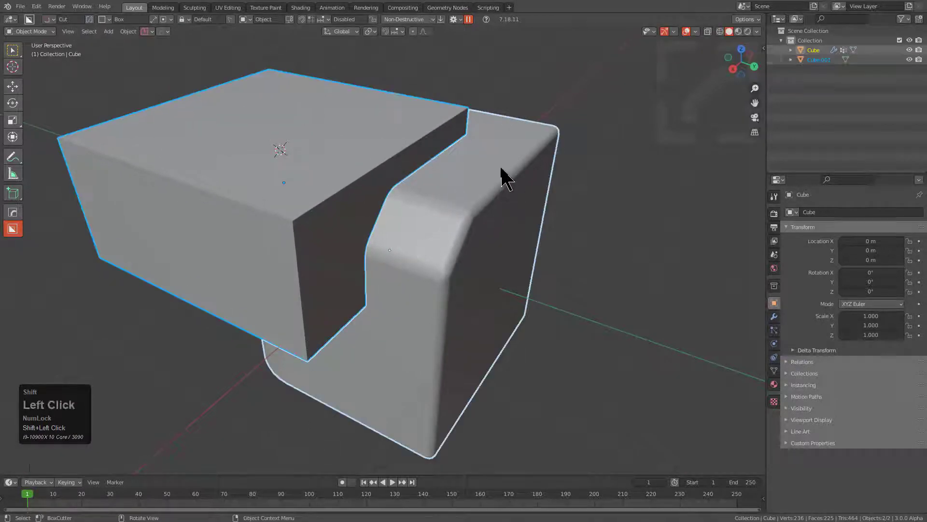
pyautogui.press('q')
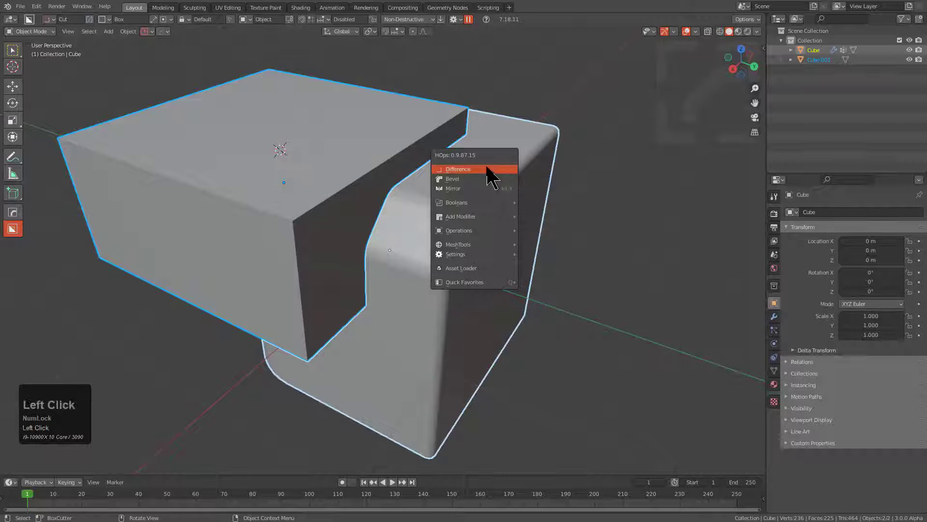
pyautogui.click(487, 169)
pyautogui.moveTo(487, 169); pyautogui.dragTo(493, 217, button='middle')
pyautogui.scroll(2, 497, 214)
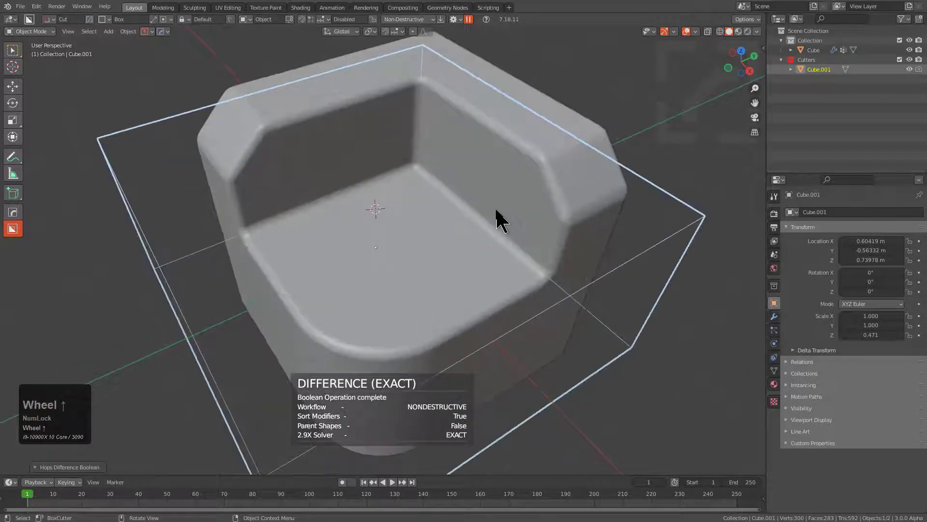
pyautogui.press('F9')
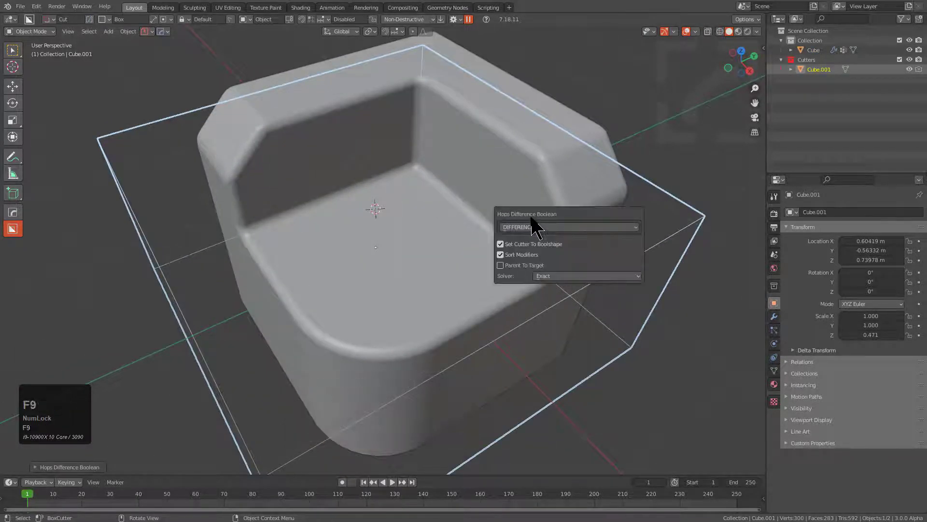
# Set the boolean to the Fast solver, INSET type, thickness 0.400, with Sort Modifiers off.
pyautogui.click(552, 276)
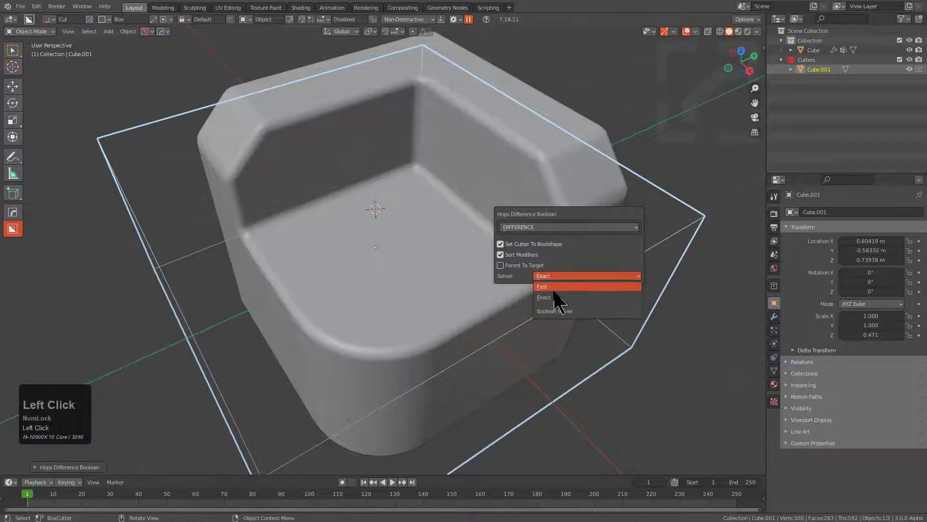
pyautogui.click(556, 299)
pyautogui.click(555, 228)
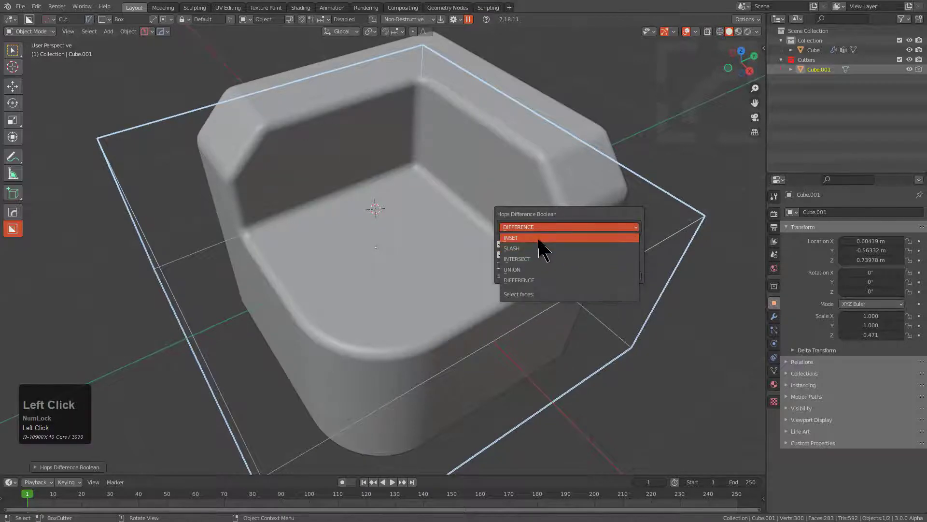
pyautogui.click(543, 251)
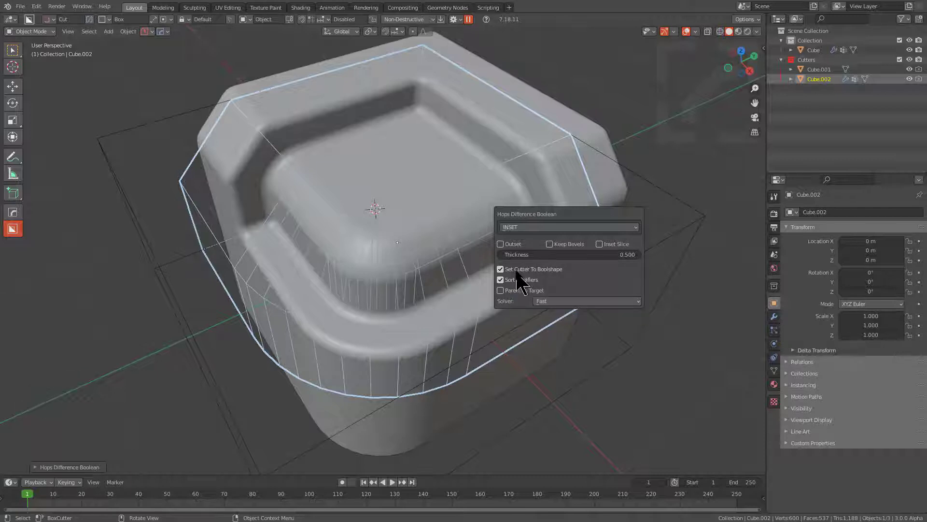
pyautogui.click(569, 255)
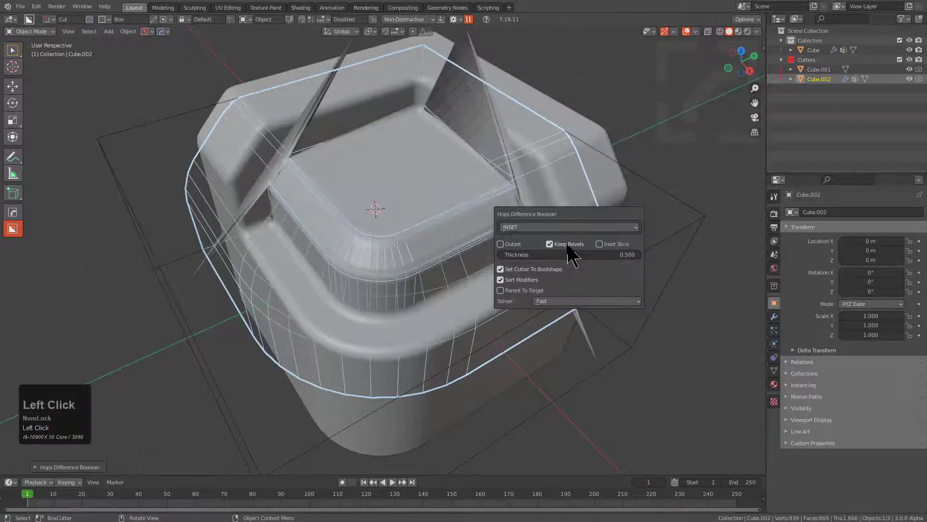
pyautogui.click(567, 245)
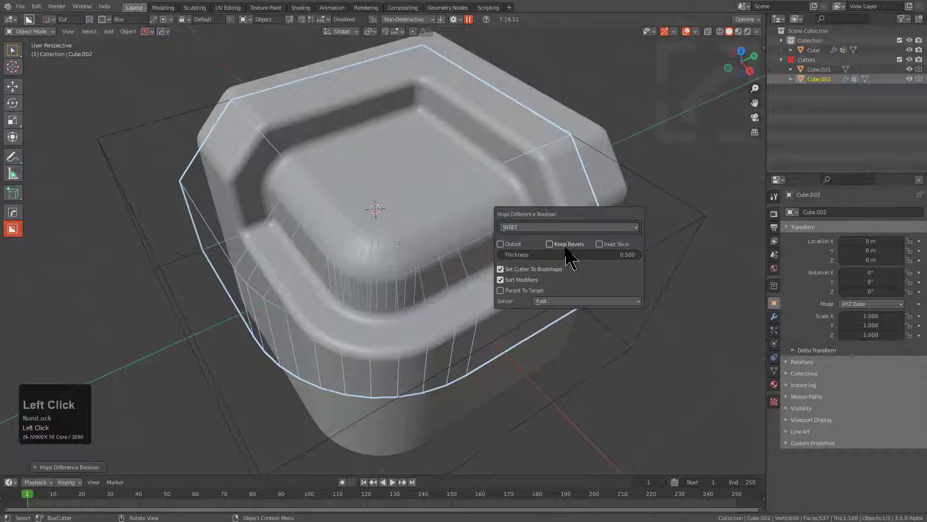
pyautogui.moveTo(551, 254); pyautogui.dragTo(518, 255)
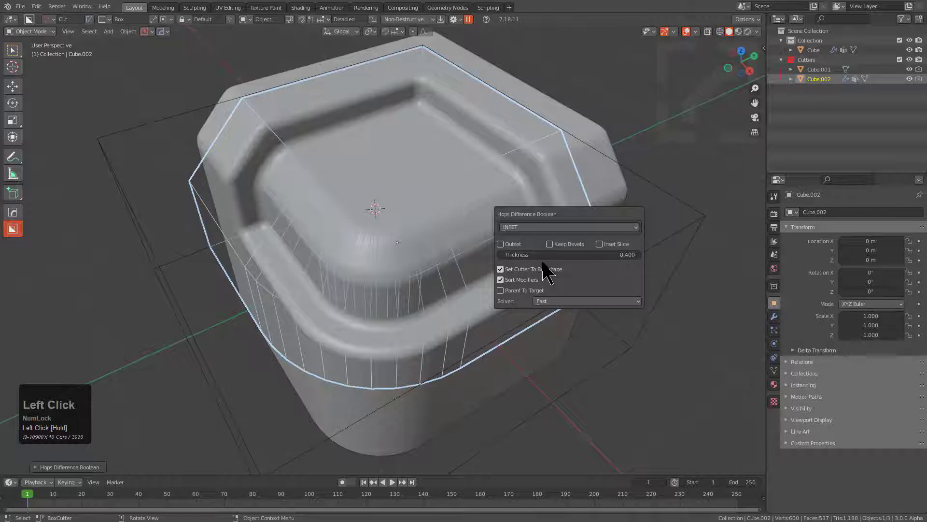
pyautogui.click(524, 282)
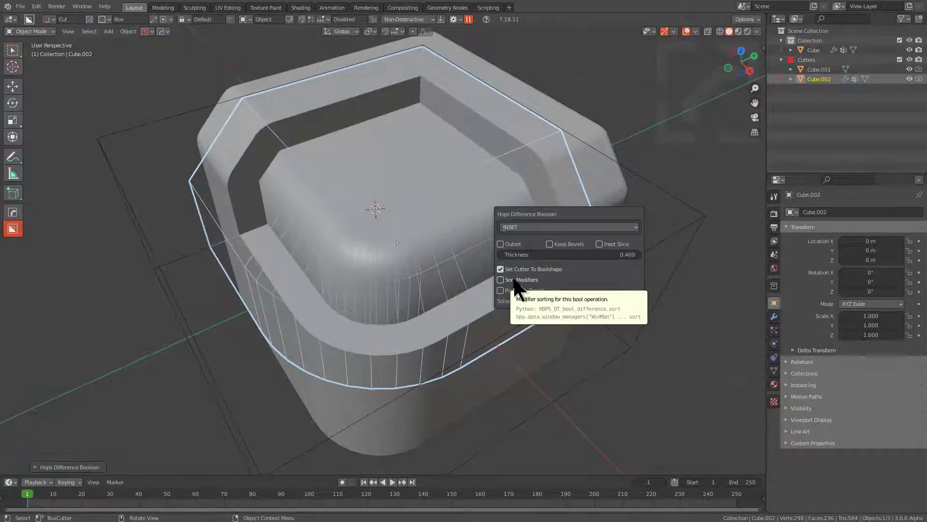
# Select the rounded cube and hide the Cutters collection.
pyautogui.click(384, 213)
pyautogui.press('1')
pyautogui.moveTo(426, 205); pyautogui.dragTo(380, 211, button='middle')
pyautogui.scroll(3, 384, 211)
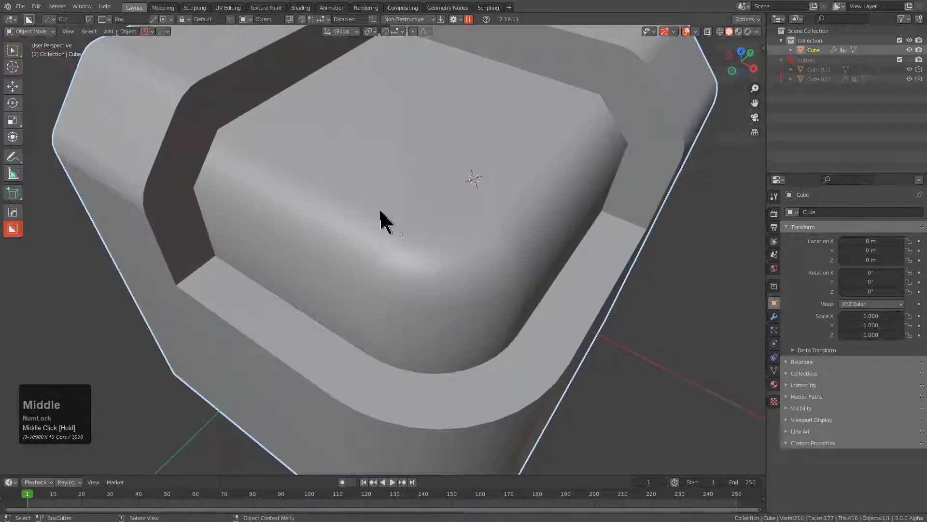
# Add a 30° angle bevel of width 0.0370 with 3 segments and profile 0.70.
pyautogui.hotkey('ctrl', 'q')
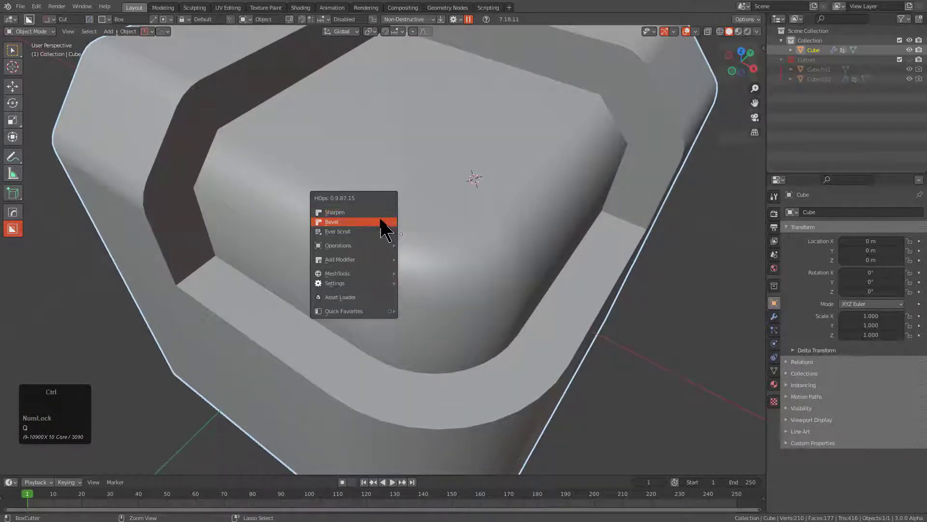
pyautogui.click(381, 221)
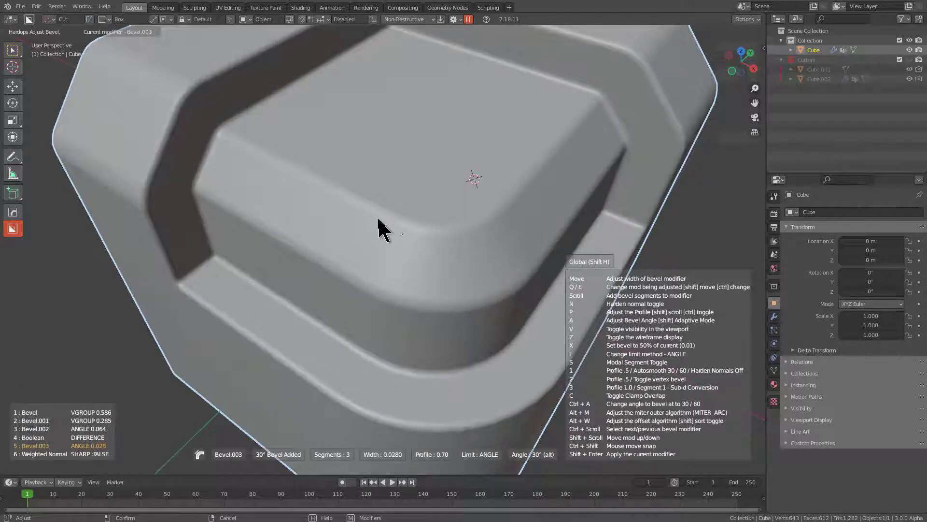
pyautogui.moveTo(375, 216)
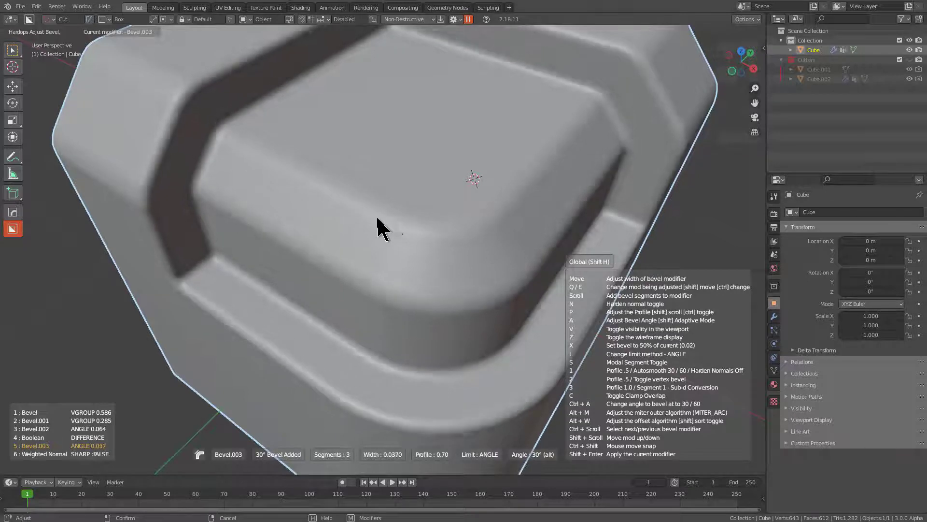
pyautogui.click(377, 218)
pyautogui.scroll(-3, 377, 218)
pyautogui.moveTo(384, 228); pyautogui.dragTo(382, 204, button='middle')
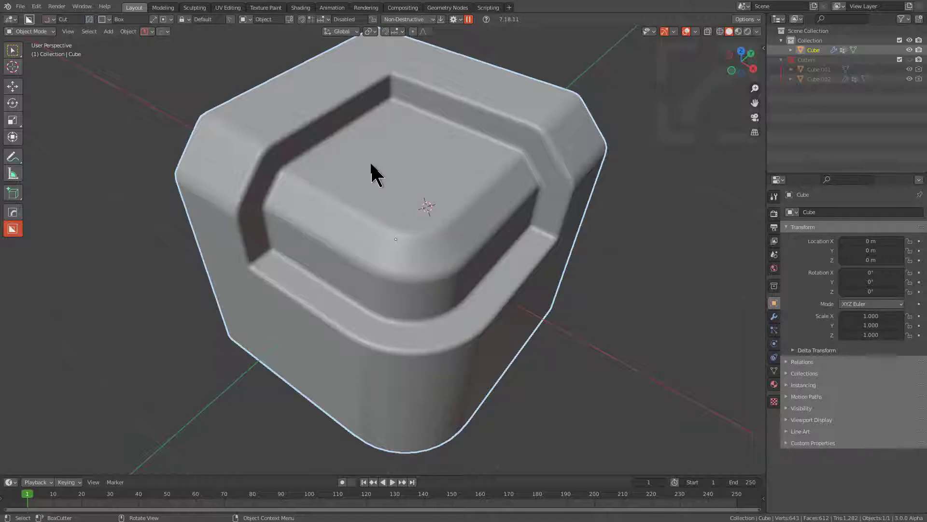
# Discard a trial box cut and switch the inset cutter's solidify to non-manifold mode.
pyautogui.moveTo(400, 146); pyautogui.dragTo(405, 321)
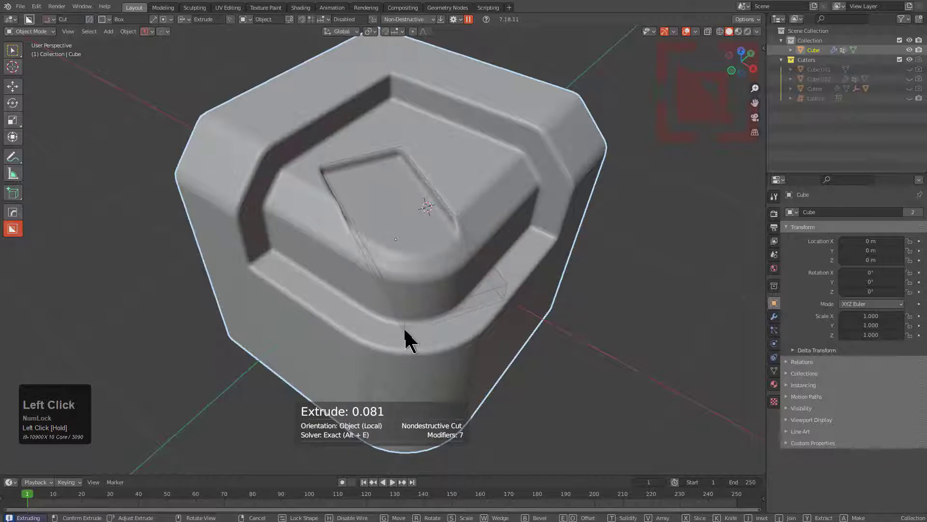
pyautogui.rightClick(405, 330)
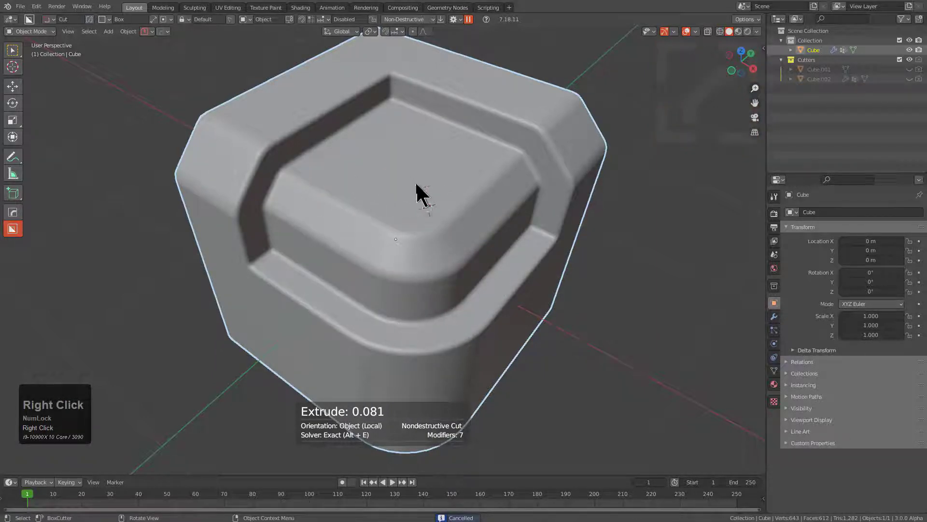
pyautogui.press('q')
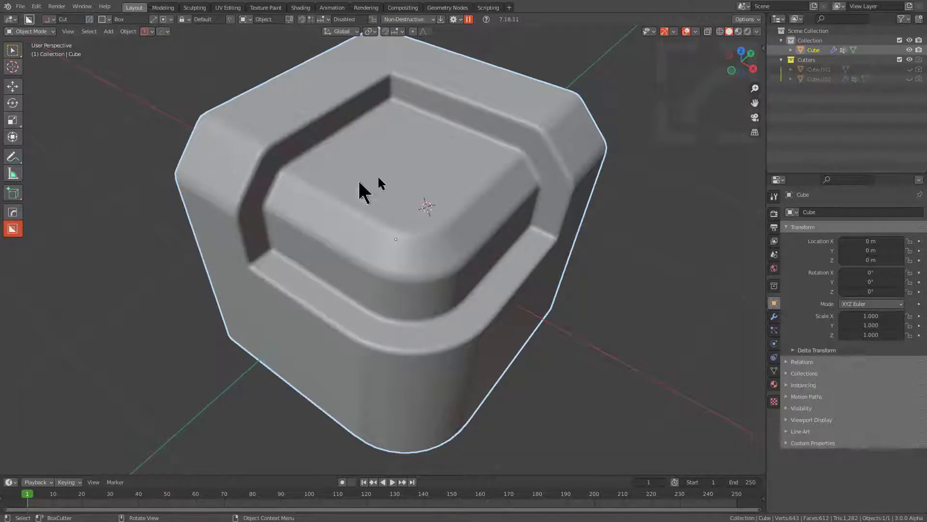
pyautogui.press('q')
pyautogui.click(414, 185)
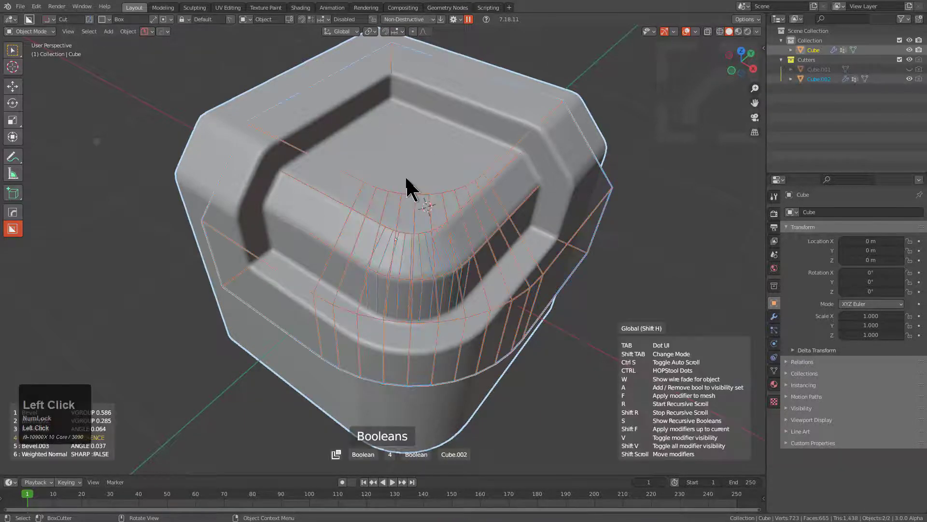
pyautogui.press('q')
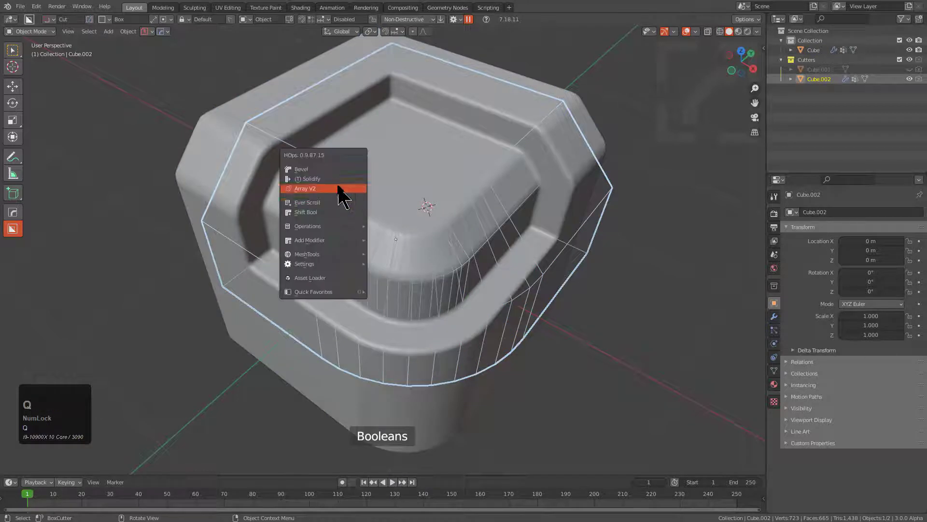
pyautogui.click(341, 187)
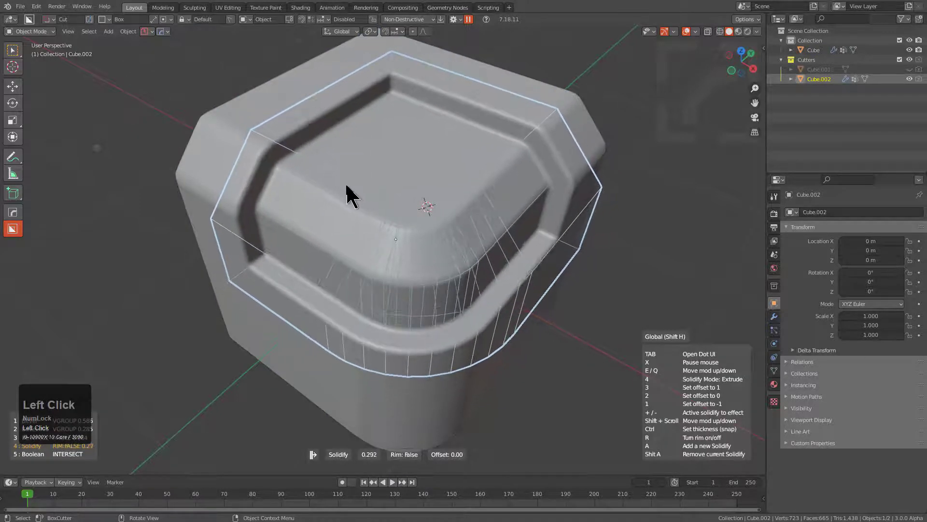
pyautogui.press('4')
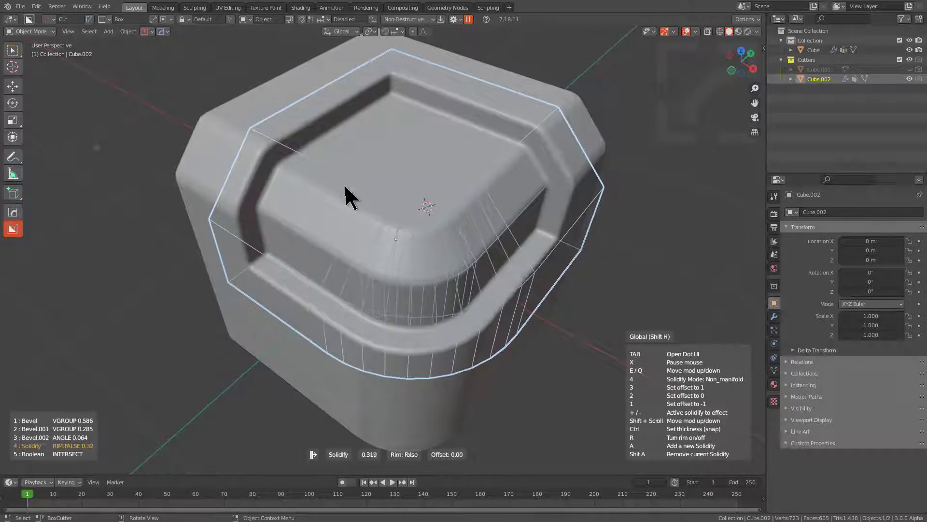
pyautogui.click(352, 196)
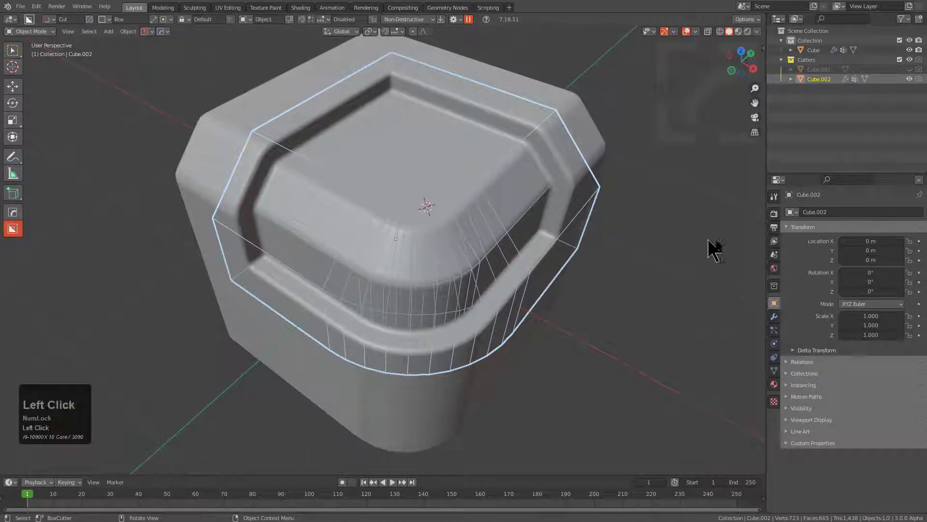
# Expand and review the cutter's Solidify modifier settings in the modifier panel.
pyautogui.click(775, 316)
pyautogui.scroll(-8, 821, 403)
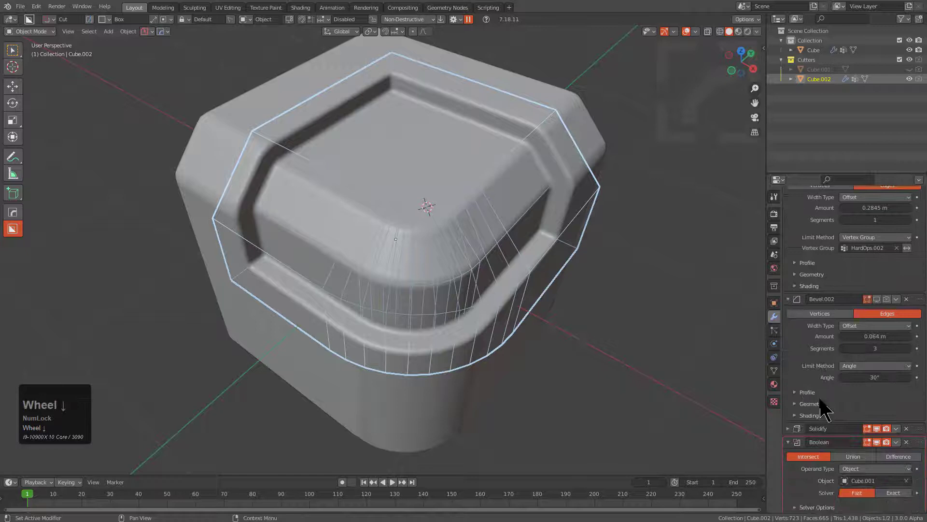
pyautogui.click(792, 437)
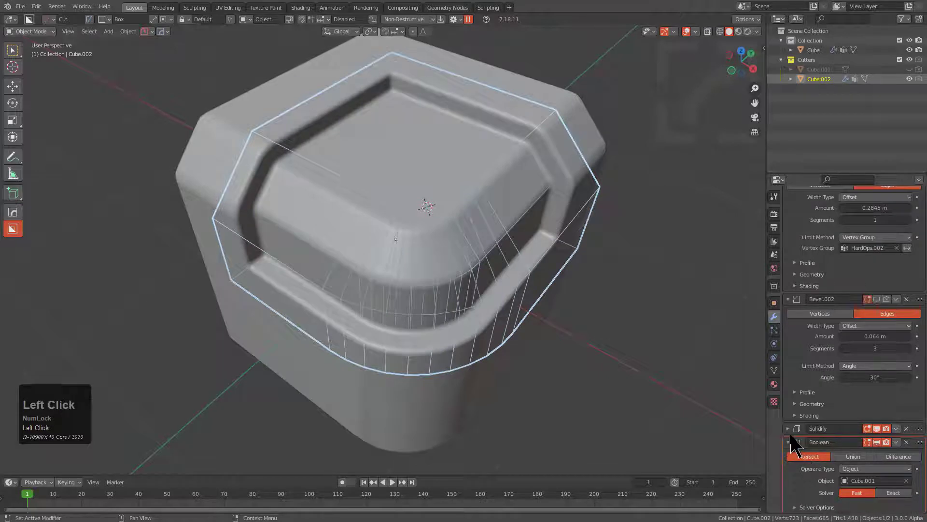
pyautogui.scroll(-4, 797, 428)
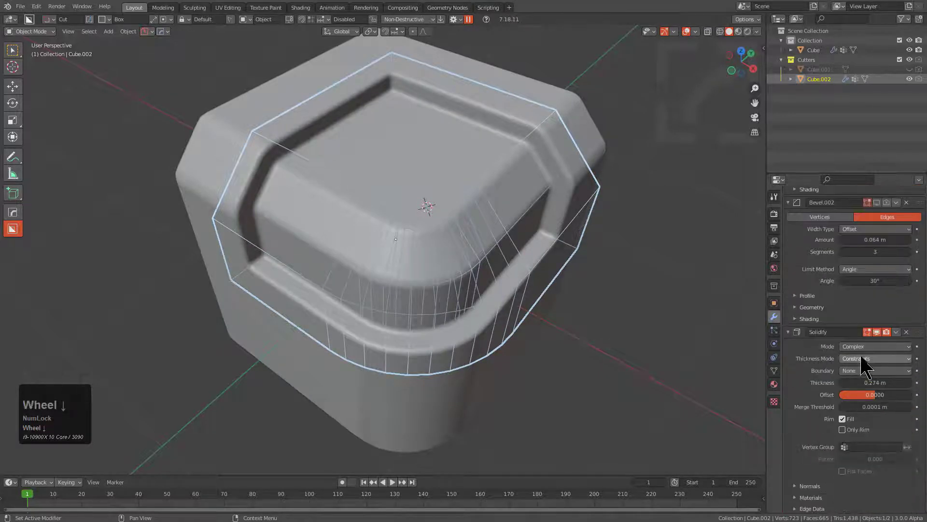
pyautogui.click(868, 355)
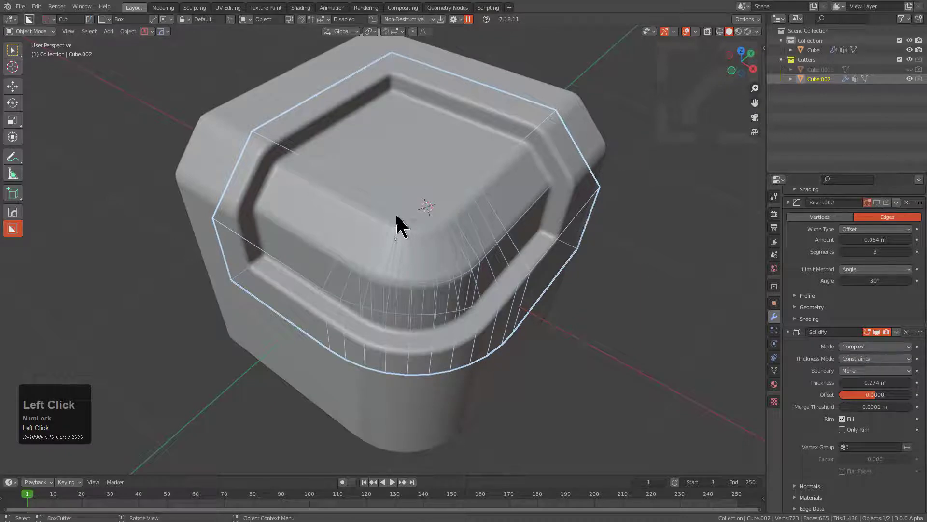
# Select the main Cube and drag a new rectangular box cut across its top.
pyautogui.moveTo(393, 217); pyautogui.dragTo(413, 218, button='middle')
pyautogui.click(381, 191)
pyautogui.moveTo(393, 131)
pyautogui.mouseDown()
pyautogui.moveTo(414, 285)
pyautogui.moveTo(496, 376)
pyautogui.mouseUp()
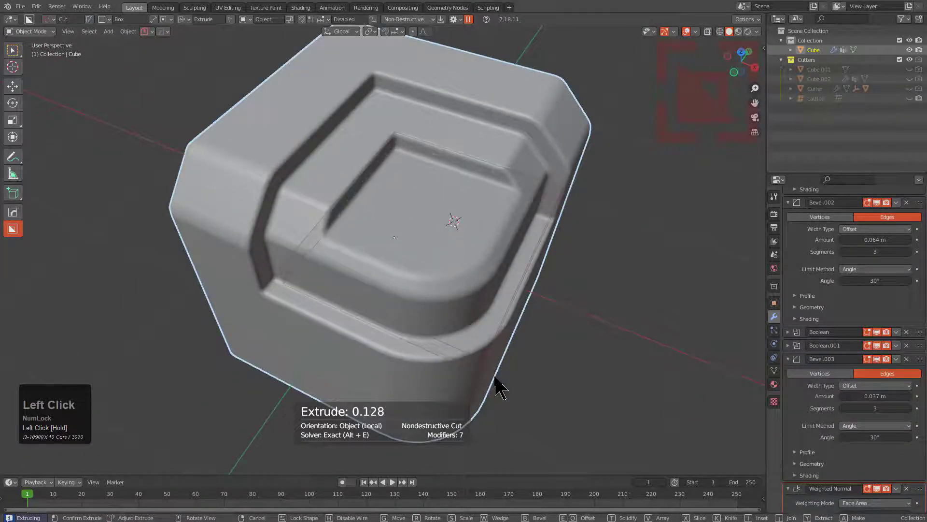
# Round the new cut's corners, scale it down, make it shallower and finish the pocket.
pyautogui.press('b')
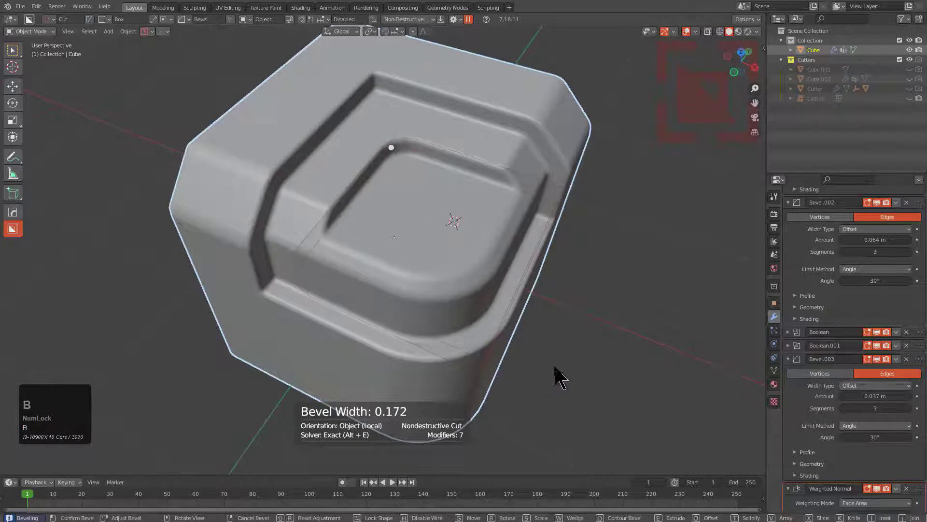
pyautogui.scroll(1, 556, 377)
pyautogui.scroll(2, 555, 377)
pyautogui.click(554, 376)
pyautogui.press('s')
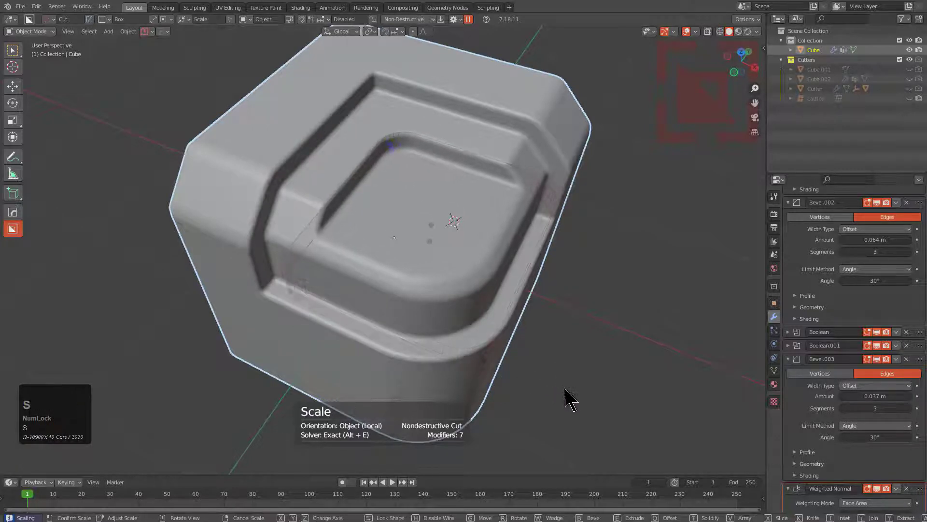
pyautogui.click(605, 428)
pyautogui.press('g')
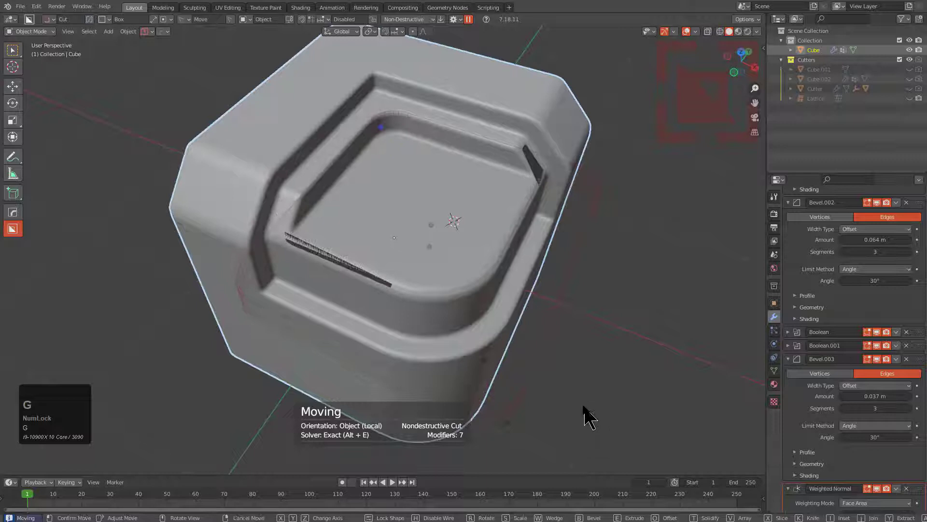
pyautogui.moveTo(586, 352); pyautogui.dragTo(423, 240, button='middle')
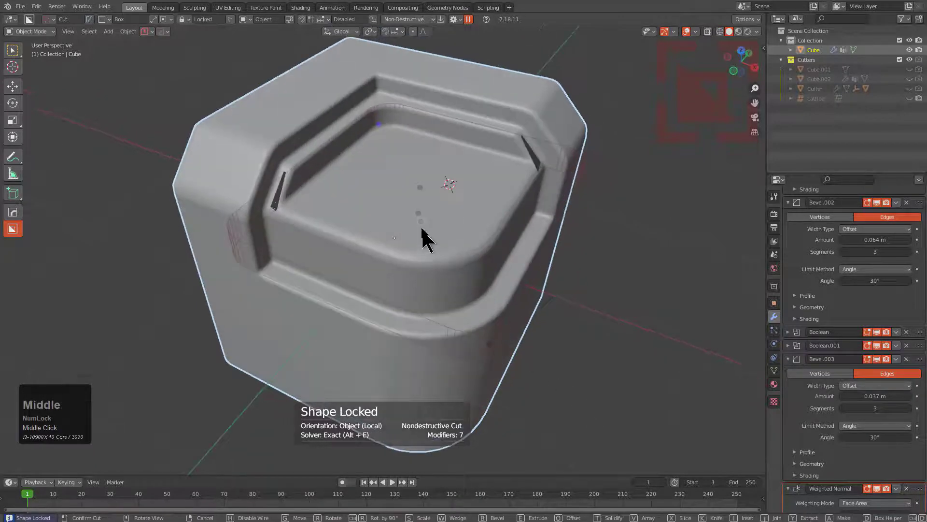
pyautogui.moveTo(419, 214); pyautogui.dragTo(419, 204)
pyautogui.click(510, 195)
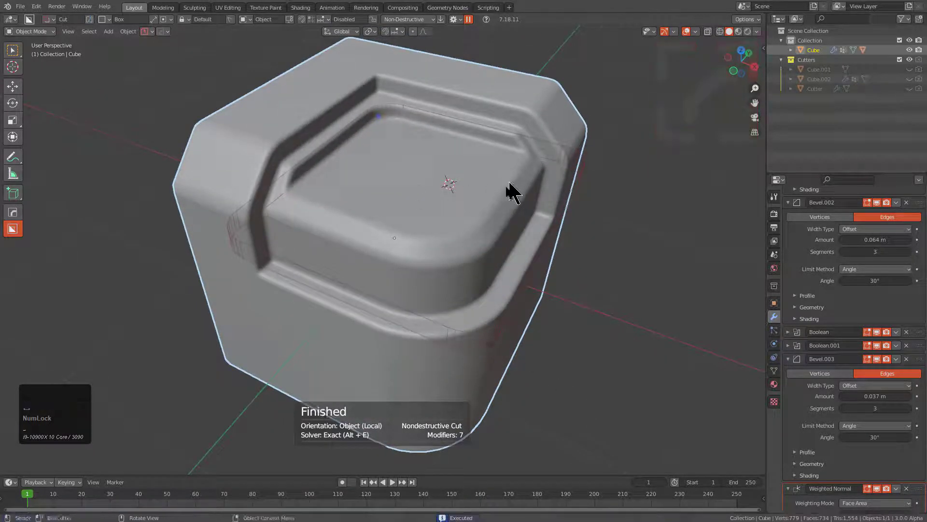
pyautogui.moveTo(509, 196); pyautogui.dragTo(491, 233, button='middle')
pyautogui.scroll(5, 491, 233)
# Narrow Bevel.003 to 0.0289 m and collapse the Bevel.002 panel.
pyautogui.press('q')
pyautogui.click(599, 225)
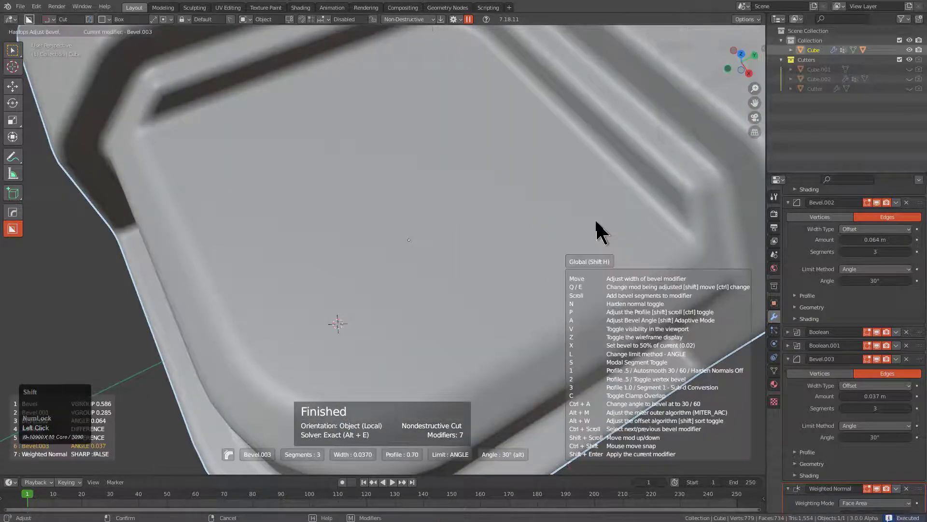
pyautogui.scroll(-6, 505, 213)
pyautogui.moveTo(505, 213); pyautogui.dragTo(342, 178, button='middle')
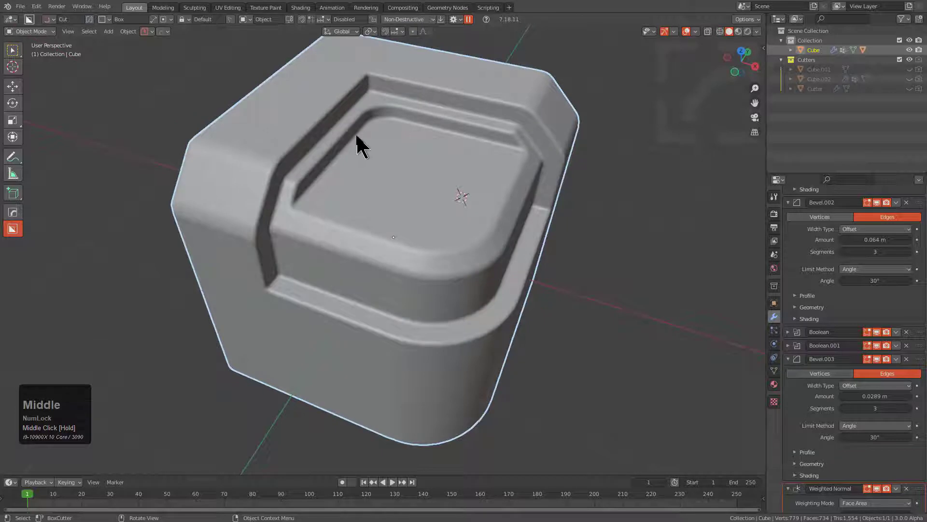
pyautogui.click(788, 203)
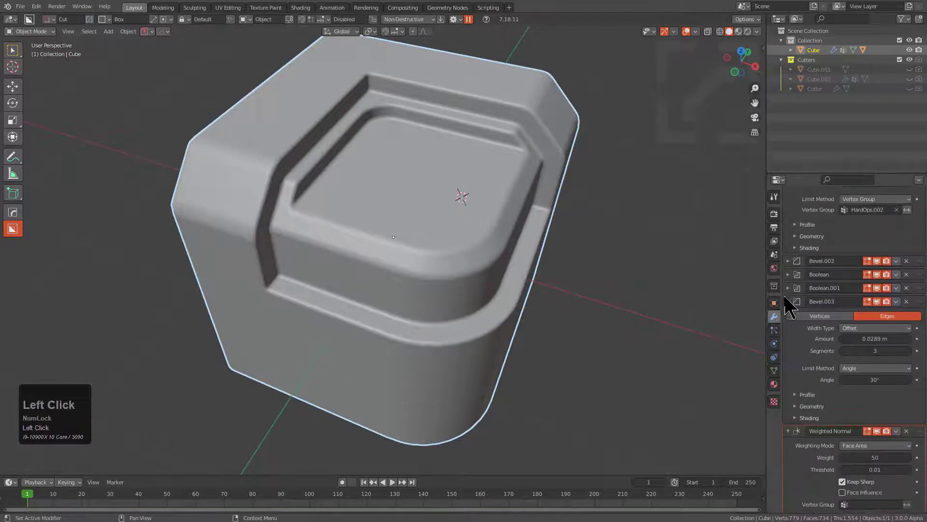
# Collapse the Bevel.003, Bevel.001 and first Bevel modifier panels.
pyautogui.click(789, 304)
pyautogui.click(788, 248)
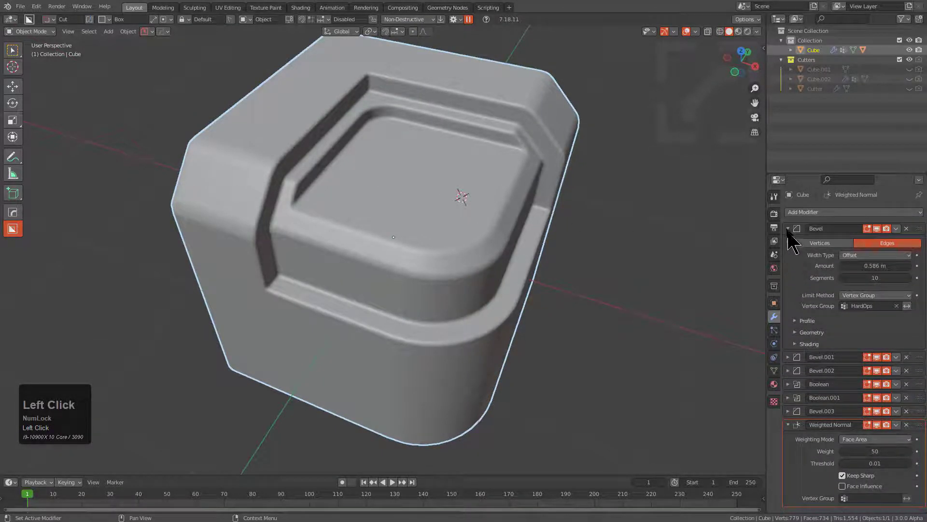
pyautogui.click(789, 232)
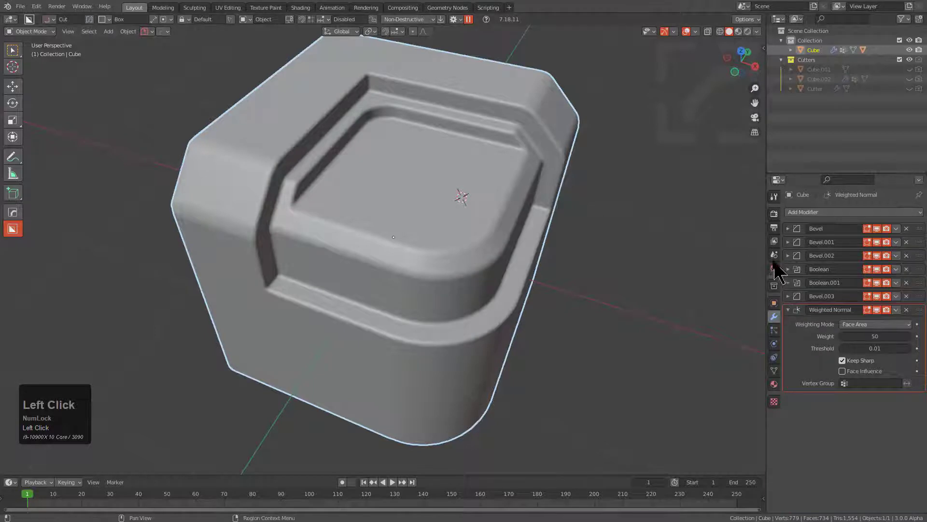
# Add a stepped Bevel.004 at 0.013 m width, 6 segments, 60° angle limit.
pyautogui.moveTo(452, 225); pyautogui.dragTo(439, 205, button='middle')
pyautogui.scroll(2, 440, 205)
pyautogui.press('q')
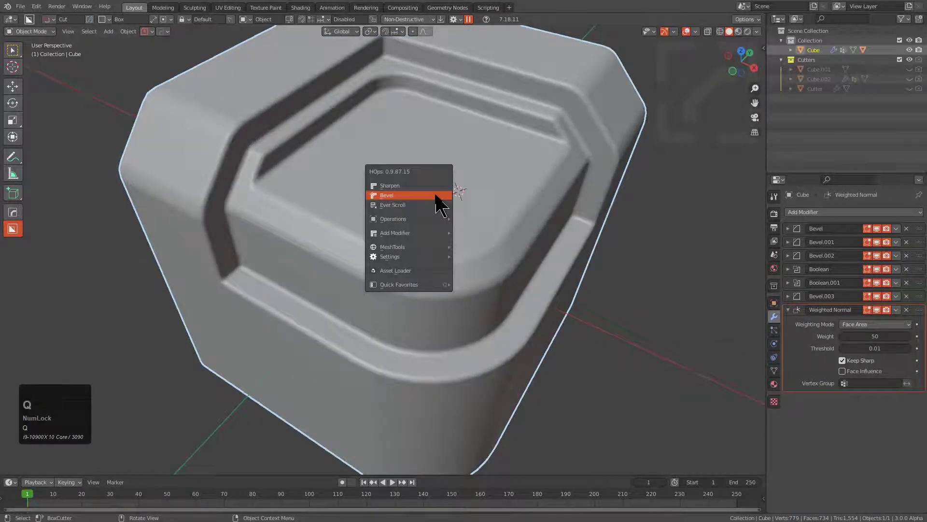
pyautogui.moveTo(439, 224)
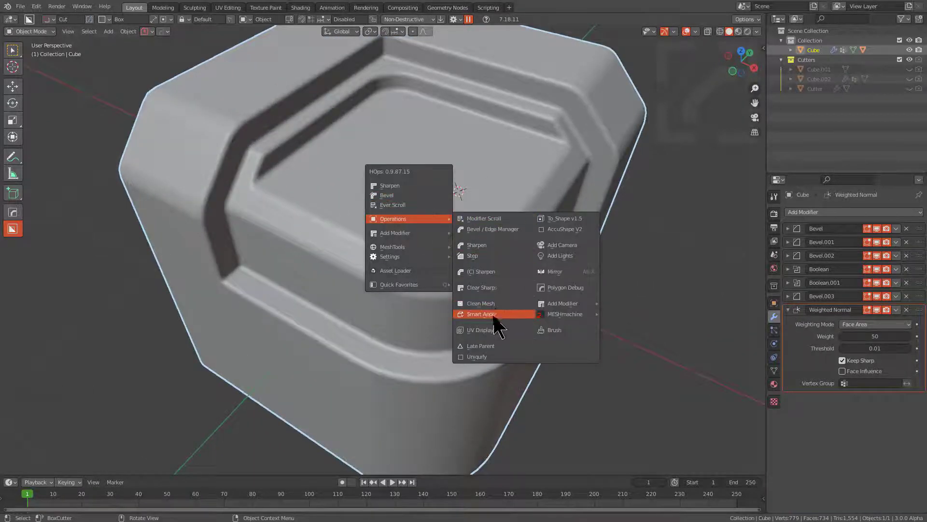
pyautogui.click(496, 257)
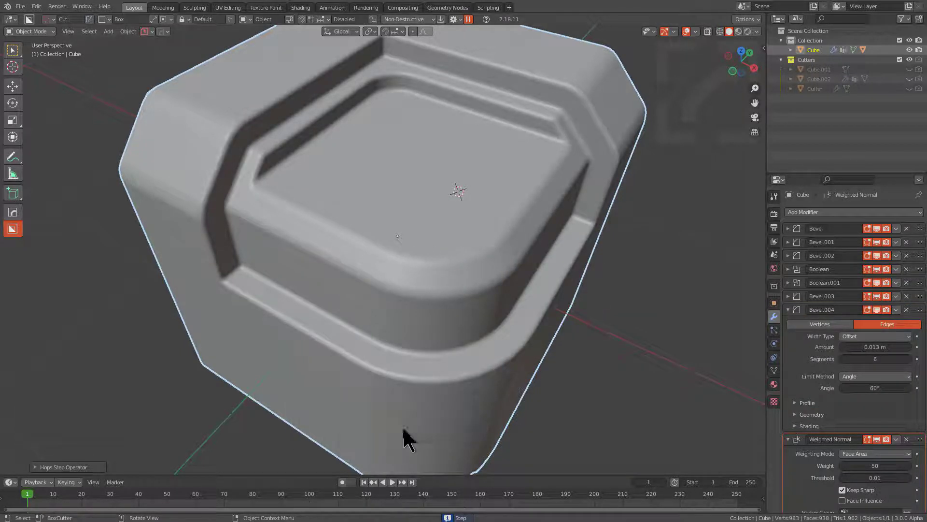
# Cut a third box into the cube's top with bevelled, rounded corners, then zoom in on it.
pyautogui.moveTo(388, 137); pyautogui.dragTo(474, 402)
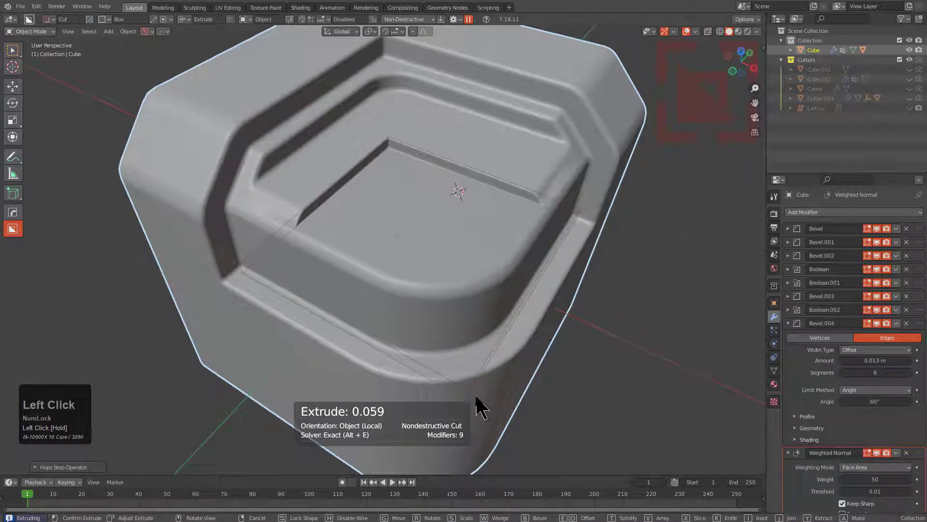
pyautogui.press('b')
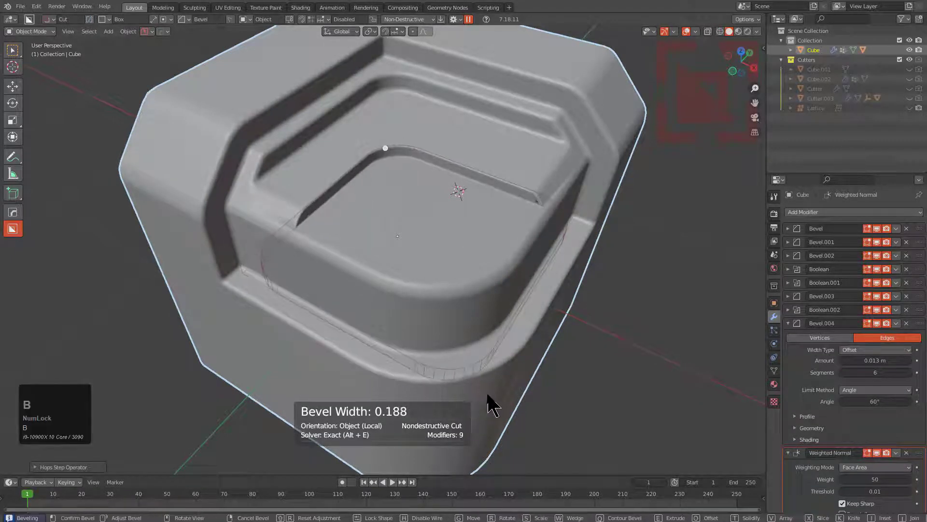
pyautogui.scroll(8, 485, 395)
pyautogui.click(488, 403)
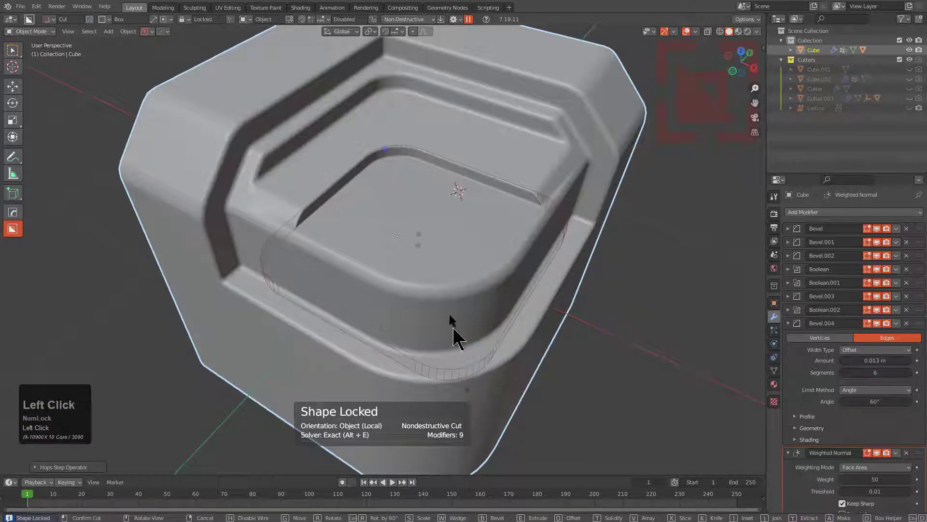
pyautogui.click(465, 164)
pyautogui.keyDown('shift'); pyautogui.moveTo(466, 164); pyautogui.dragTo(425, 234, button='middle'); pyautogui.keyUp('shift')
pyautogui.scroll(4, 315, 259)
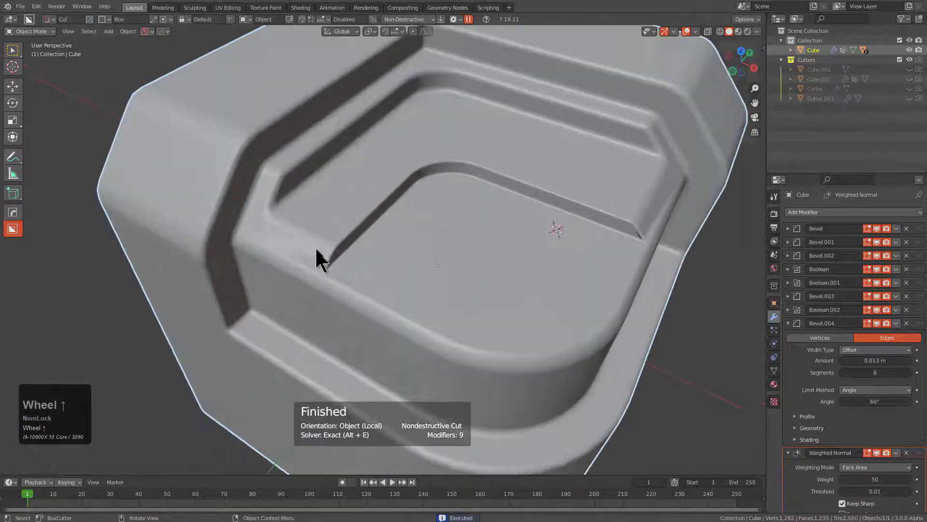
pyautogui.scroll(3, 378, 239)
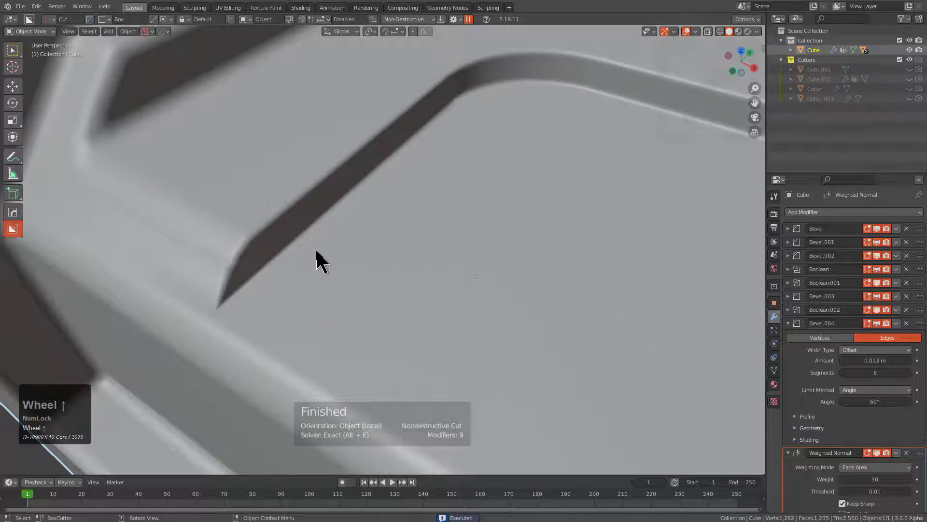
# Lower Bevel.004's limit angle from 60° to 44° and start widening its bevel.
pyautogui.press('q')
pyautogui.click(318, 228)
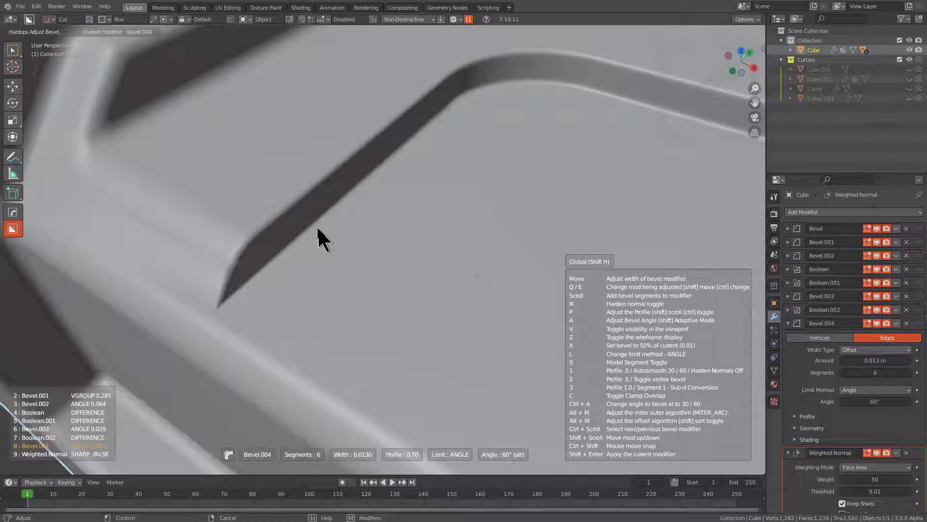
pyautogui.press('alt')
pyautogui.keyDown('alt'); pyautogui.scroll(-8, 318, 229); pyautogui.keyUp('alt')
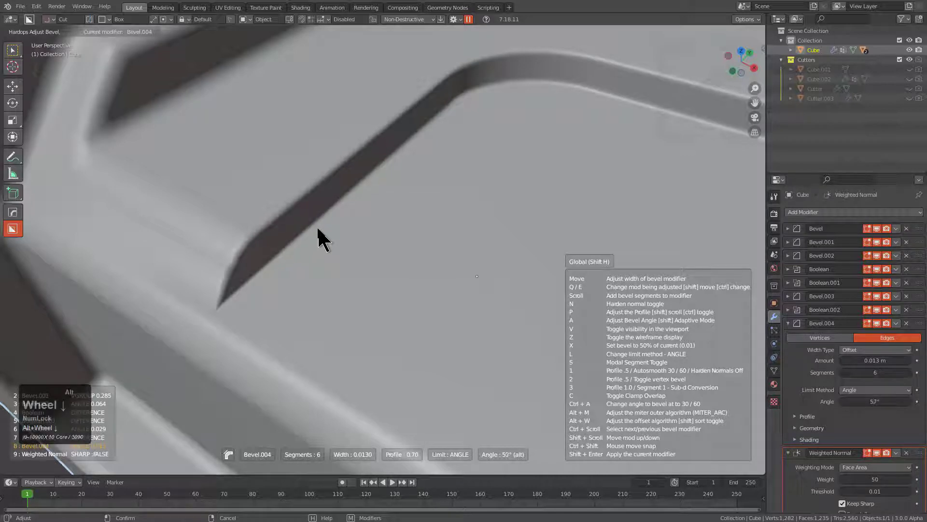
pyautogui.keyDown('alt'); pyautogui.scroll(-16, 317, 227); pyautogui.keyUp('alt')
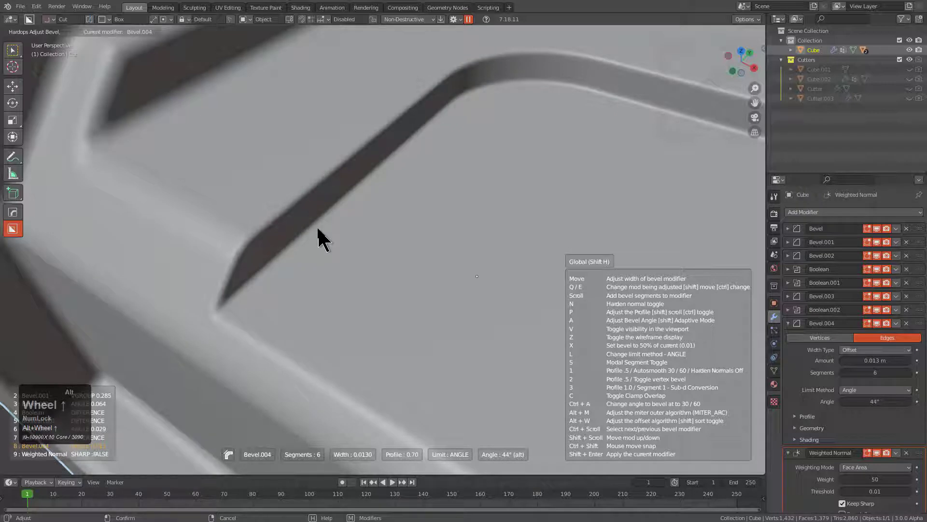
pyautogui.keyDown('alt'); pyautogui.scroll(-1, 317, 228); pyautogui.keyUp('alt')
pyautogui.press('shift')
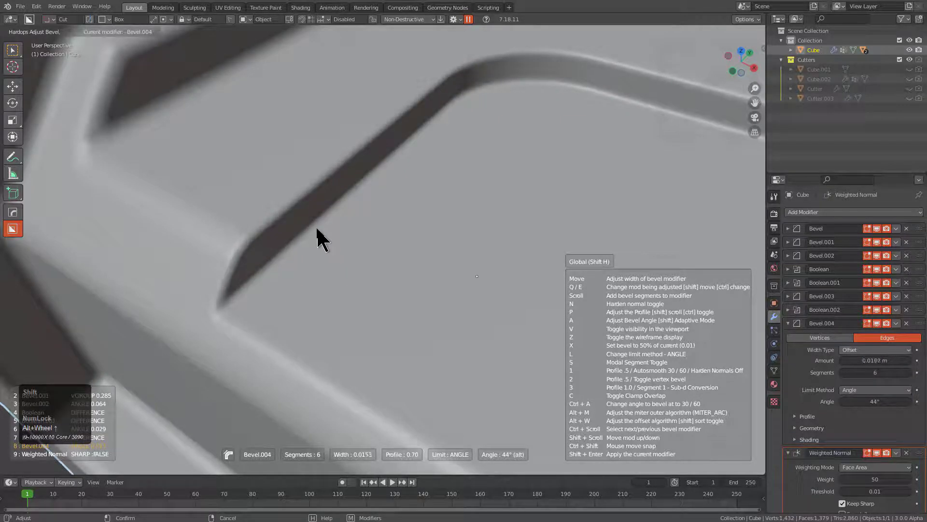
# Confirm Bevel.004 at about 0.0139 m width with its 44° limit.
pyautogui.click(318, 227)
pyautogui.scroll(-5, 318, 227)
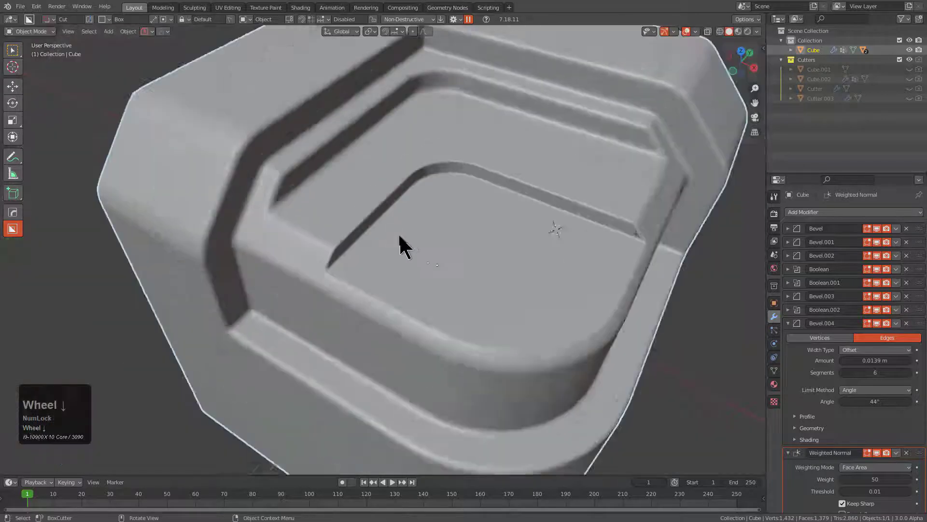
pyautogui.moveTo(399, 233); pyautogui.dragTo(441, 269, button='middle')
pyautogui.scroll(2, 446, 271)
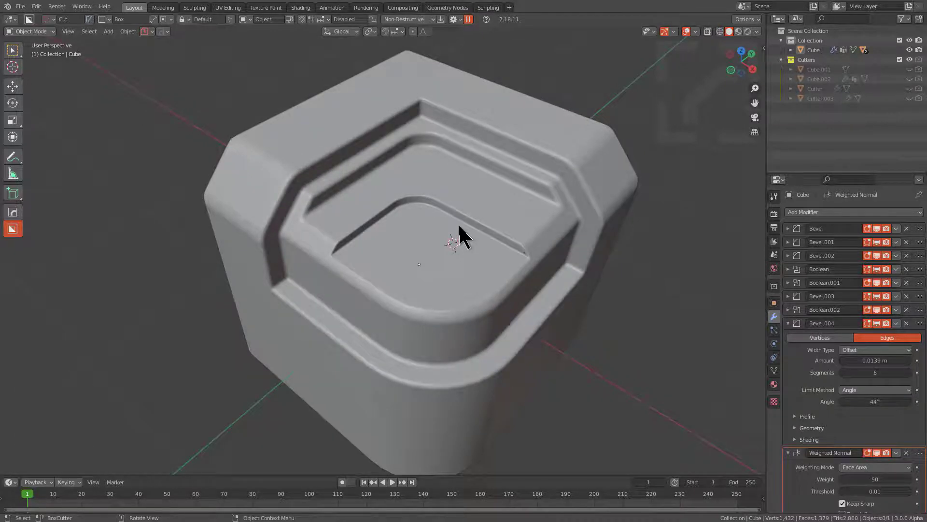
# Orbit around the cube to a new angle and select it.
pyautogui.moveTo(459, 230)
pyautogui.mouseDown(button='middle')
pyautogui.moveTo(473, 238)
pyautogui.moveTo(449, 222)
pyautogui.mouseUp(button='middle')
pyautogui.scroll(-1, 474, 238)
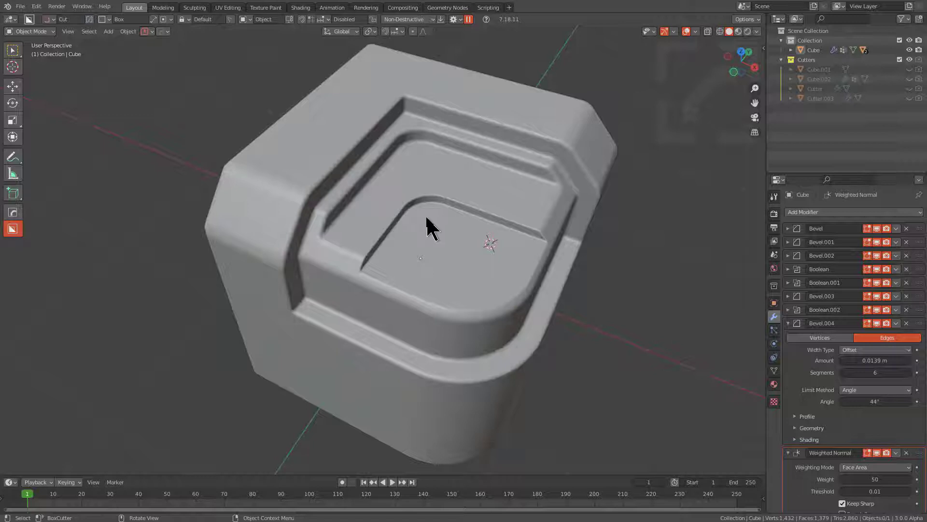
pyautogui.moveTo(493, 228); pyautogui.dragTo(327, 166, button='middle')
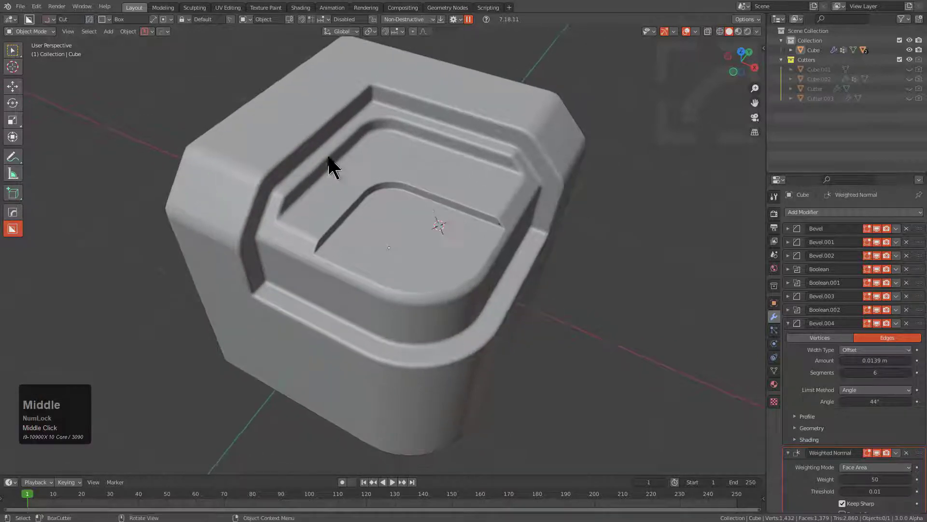
pyautogui.click(397, 174)
# Run Ever Scroll from the Shift+Q Hard Ops menu and step through modifiers up to Weighted Normal.
pyautogui.hotkey('shift', 'q')
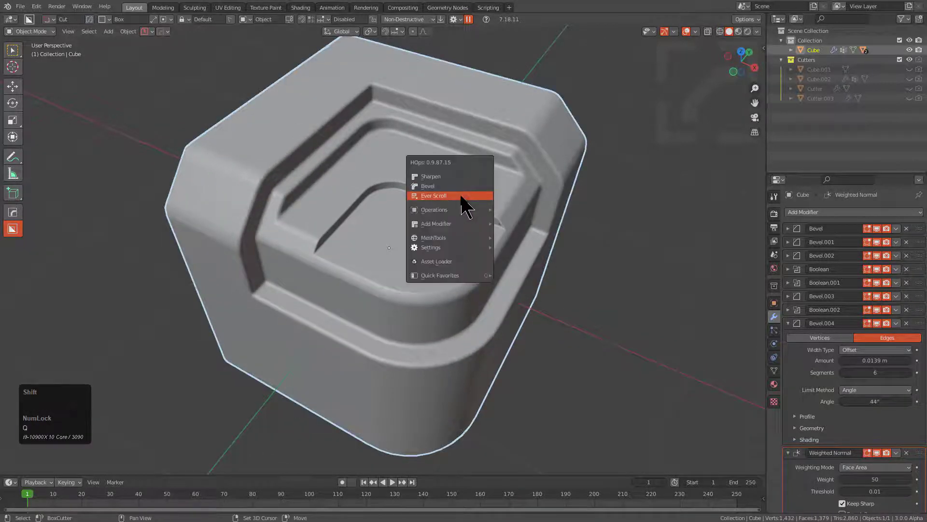
pyautogui.click(461, 197)
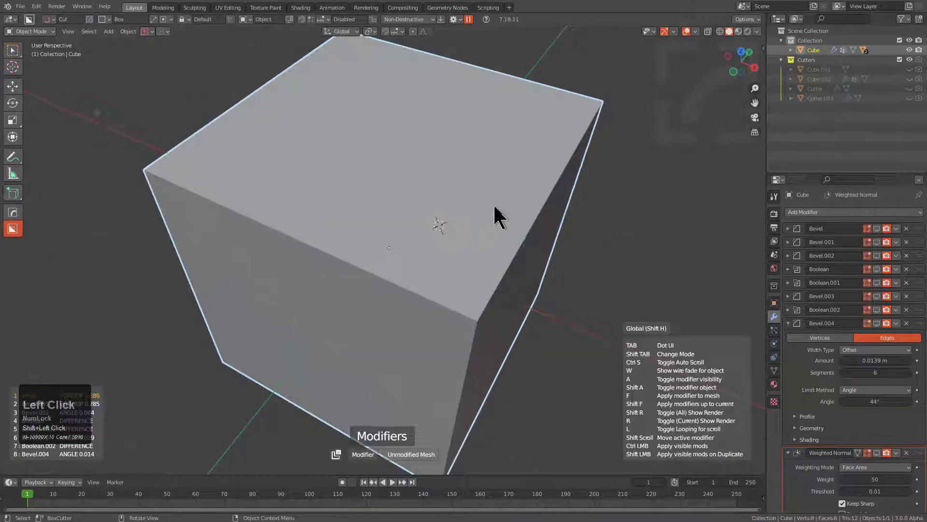
pyautogui.press('shift')
pyautogui.scroll(-3, 538, 224)
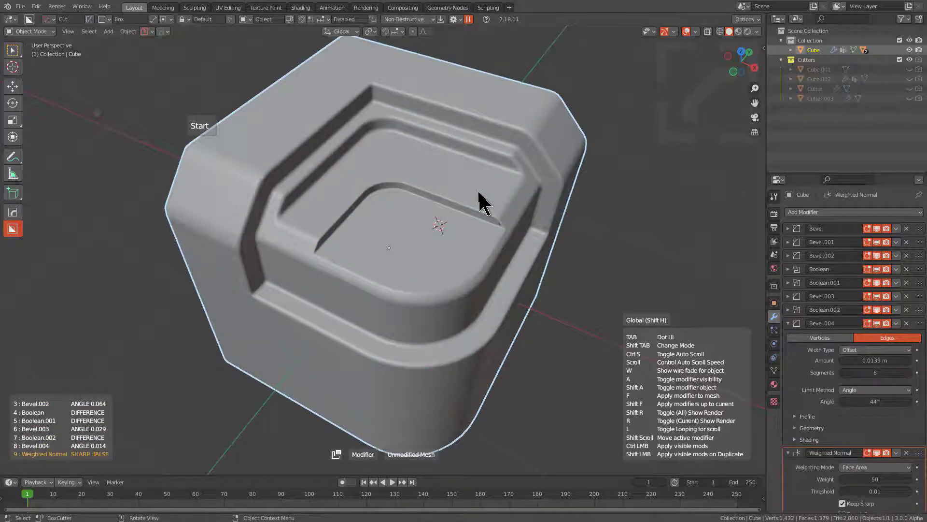
# Open the first Bevel modifier's settings from the cube's nine-modifier list.
pyautogui.press('shift')
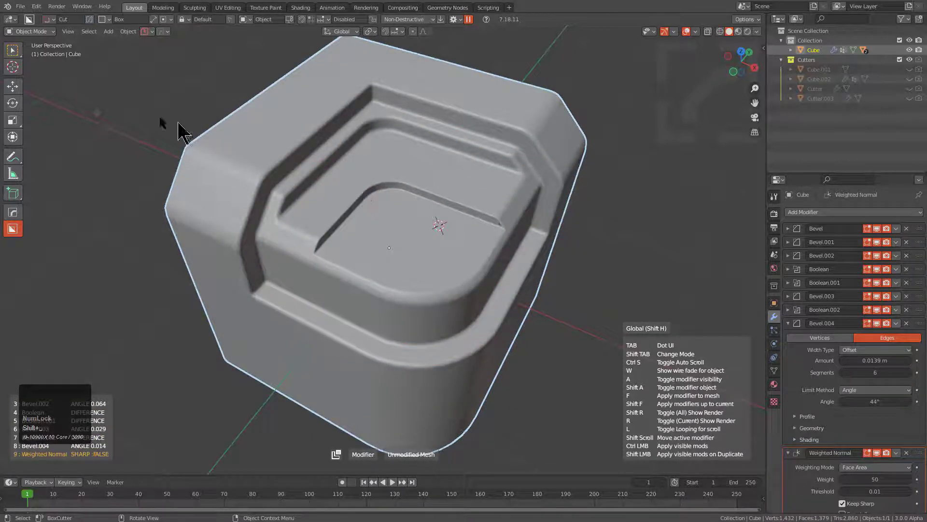
pyautogui.click(97, 113)
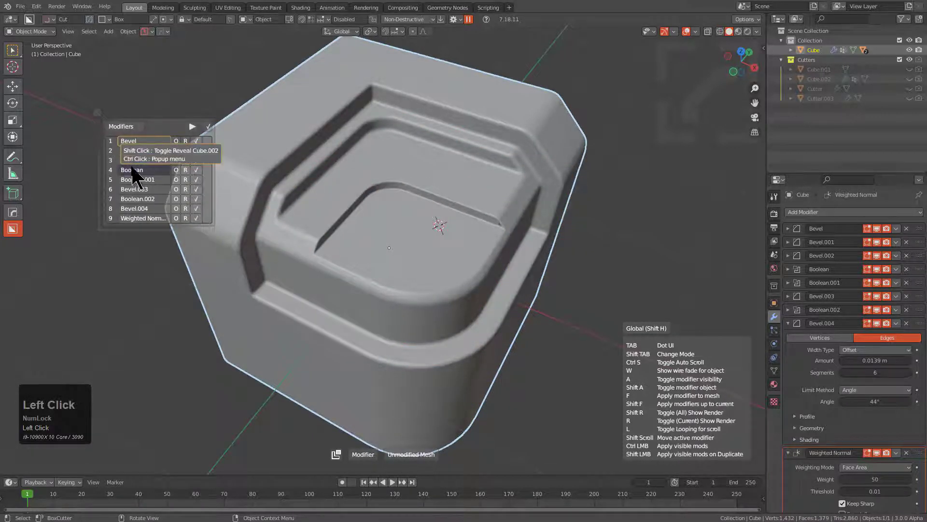
pyautogui.keyDown('ctrl'); pyautogui.click(141, 199); pyautogui.keyUp('ctrl')
pyautogui.keyDown('ctrl'); pyautogui.click(147, 142); pyautogui.keyUp('ctrl')
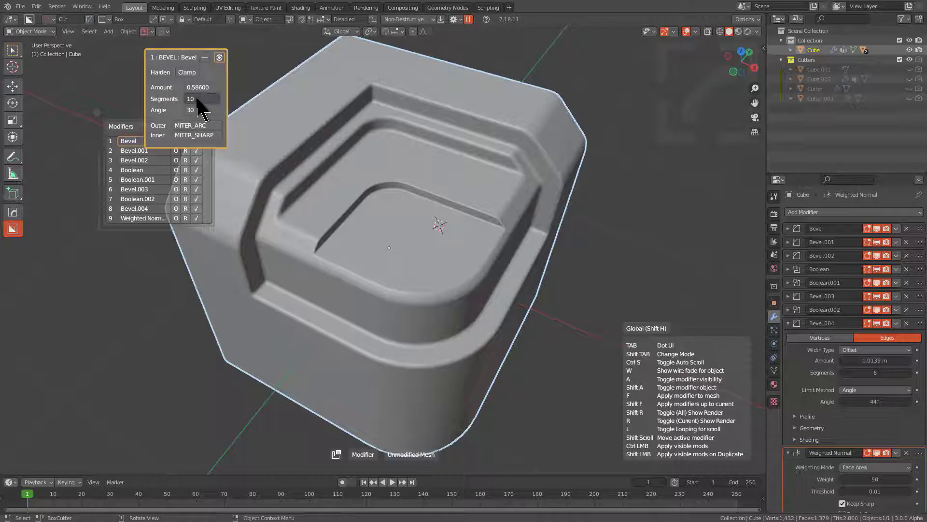
# Preview the first Bevel with fewer segments, then raise it back to 10.
pyautogui.scroll(4, 202, 107)
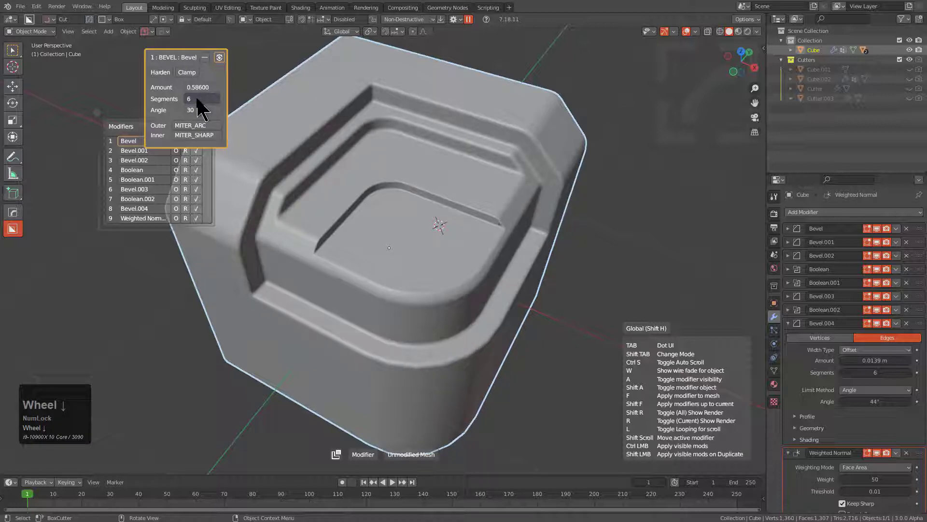
pyautogui.scroll(-2, 202, 108)
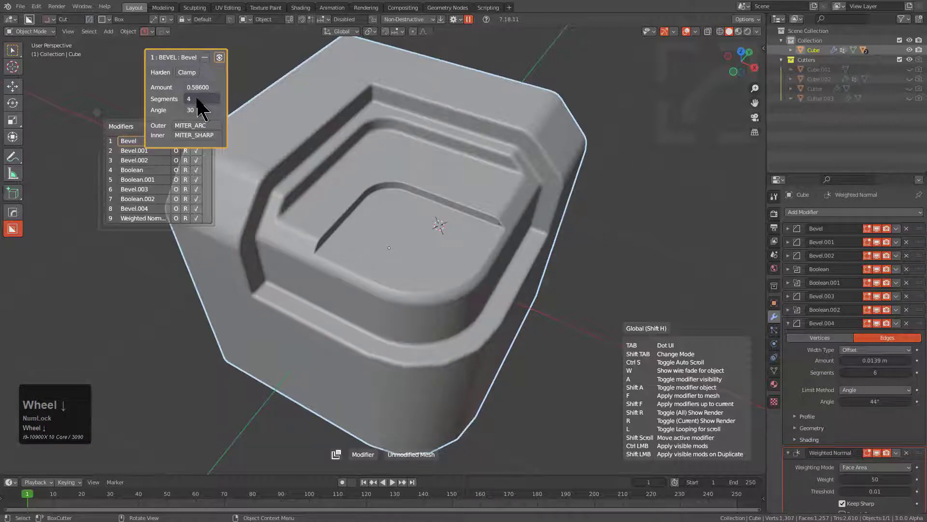
pyautogui.scroll(2, 202, 107)
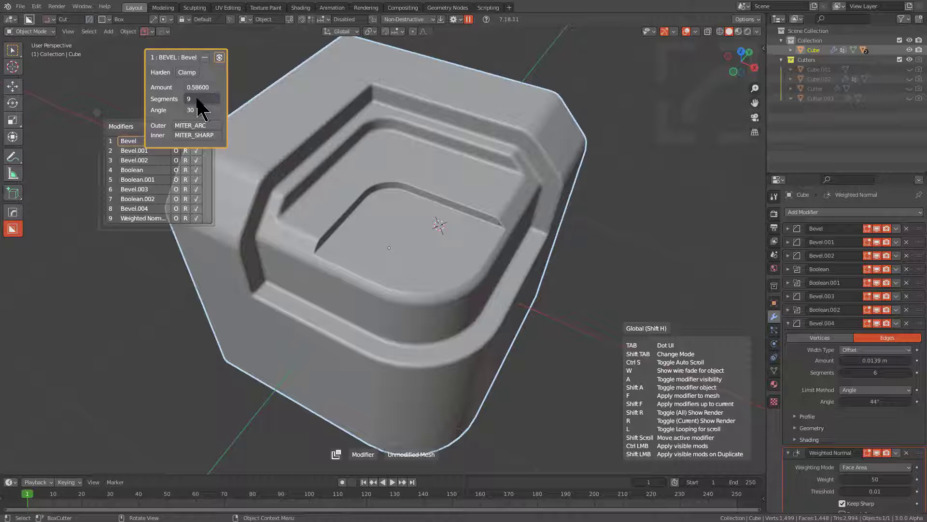
pyautogui.scroll(1, 202, 107)
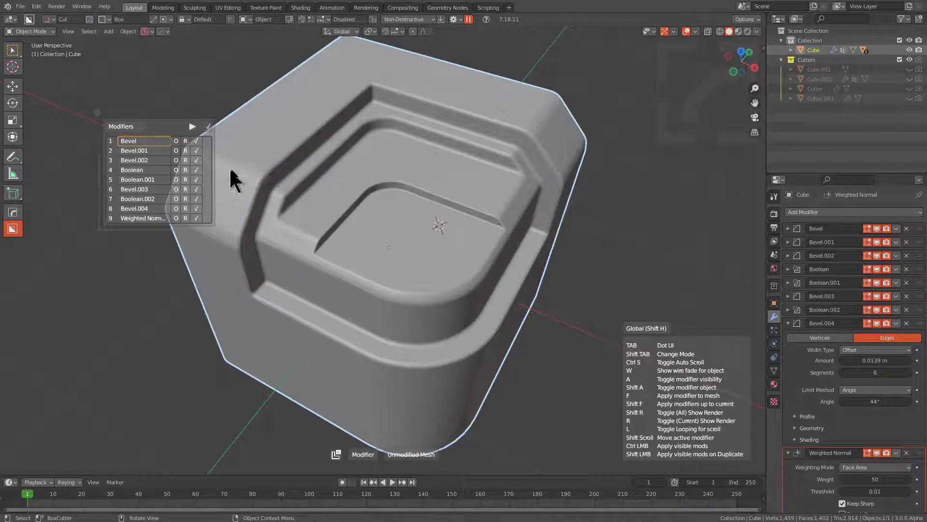
# Exit Ever Scroll, view the Bevel Helper summary, and open Hard Ops' shortcut reference page.
pyautogui.rightClick(249, 175)
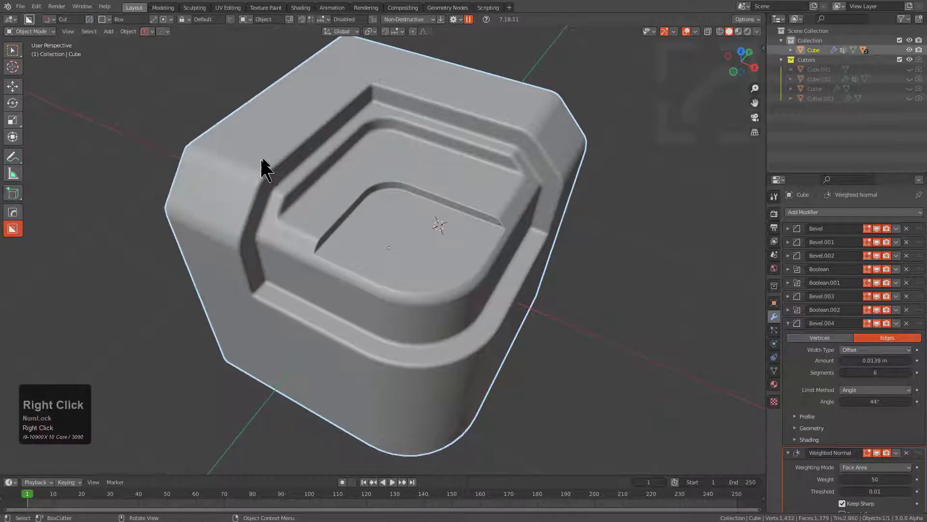
pyautogui.hotkey('ctrl', 'shift', 'b')
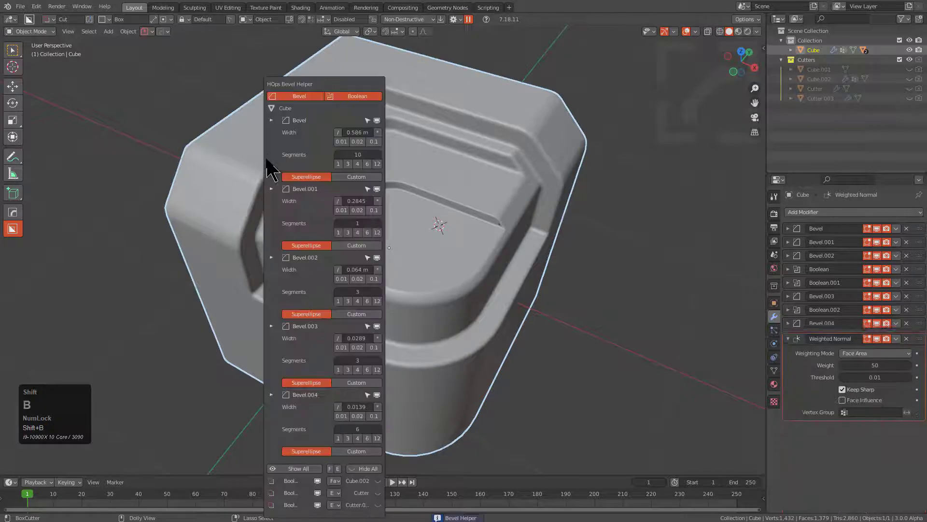
pyautogui.moveTo(332, 87); pyautogui.dragTo(450, 42)
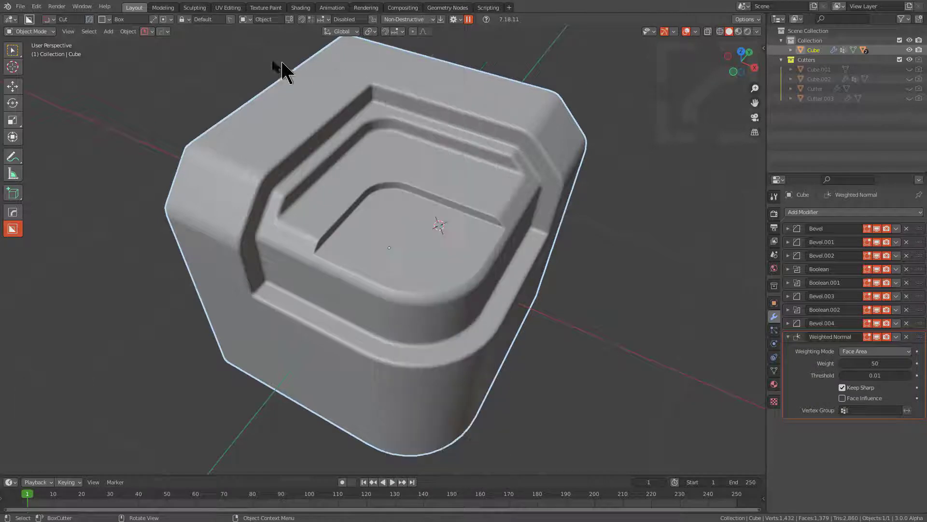
pyautogui.click(164, 31)
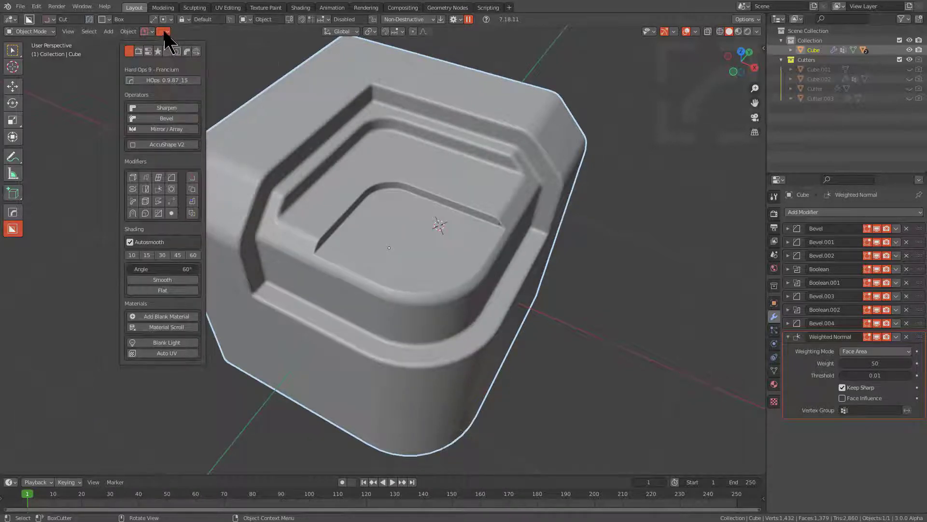
pyautogui.click(185, 51)
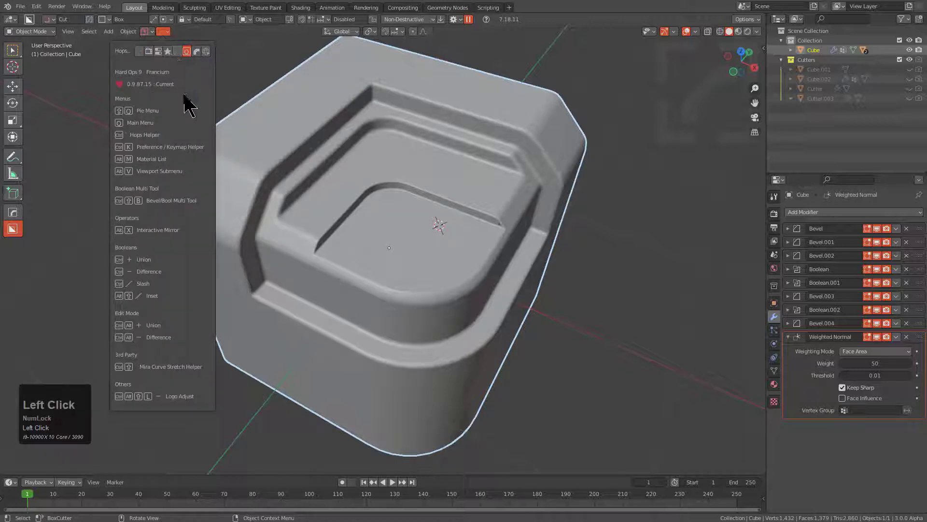